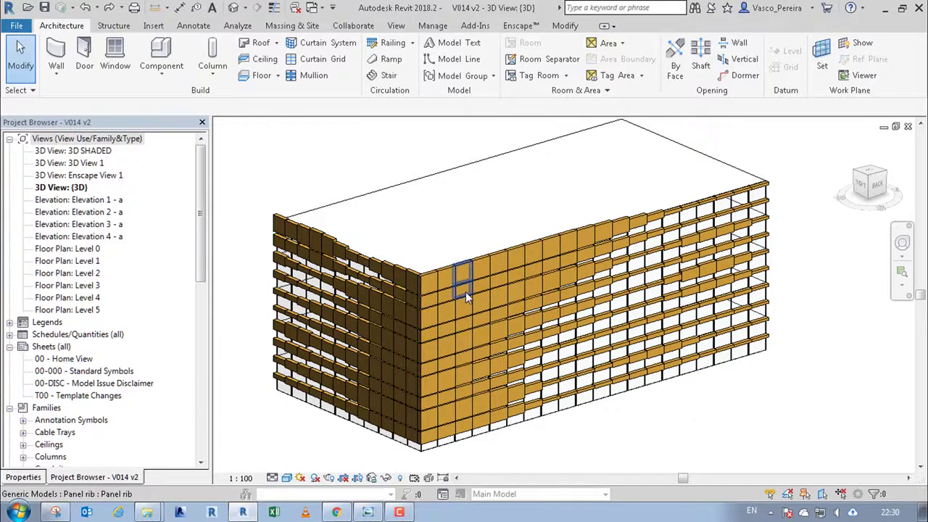
{"action": "middle_click_drag", "start_coordinate": [467, 289], "coordinate": [472, 293]}
{"action": "left_click", "coordinate": [444, 297]}
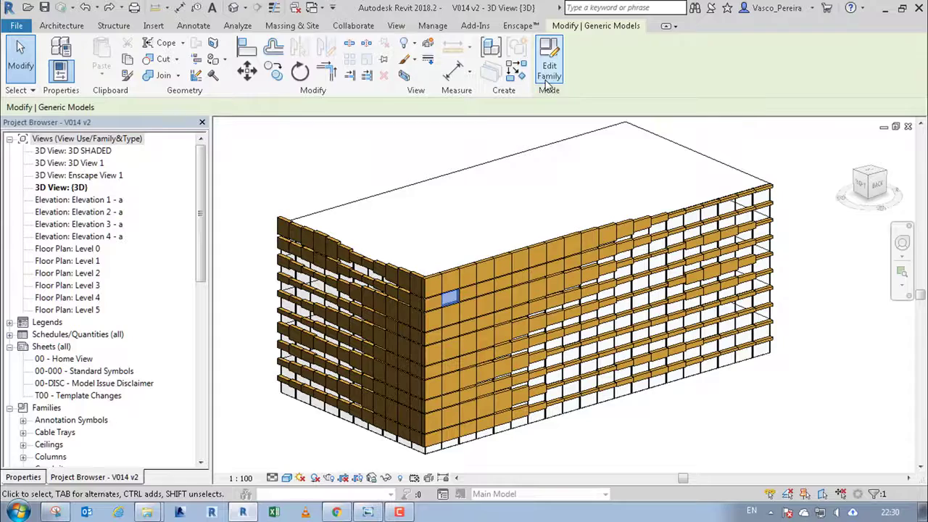
{"action": "left_click", "coordinate": [425, 142]}
{"action": "key", "text": "v"}
{"action": "key", "text": "g"}
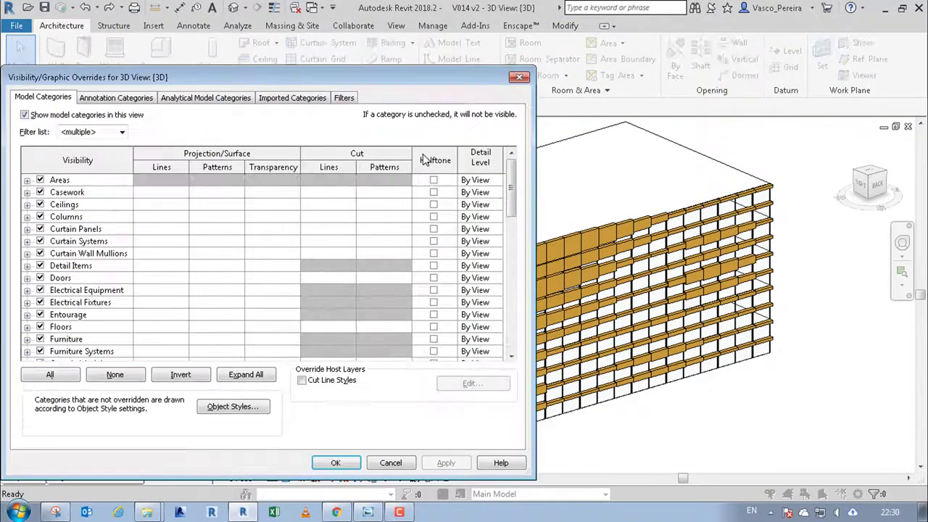
{"action": "key", "text": "m"}
{"action": "key", "text": "space"}
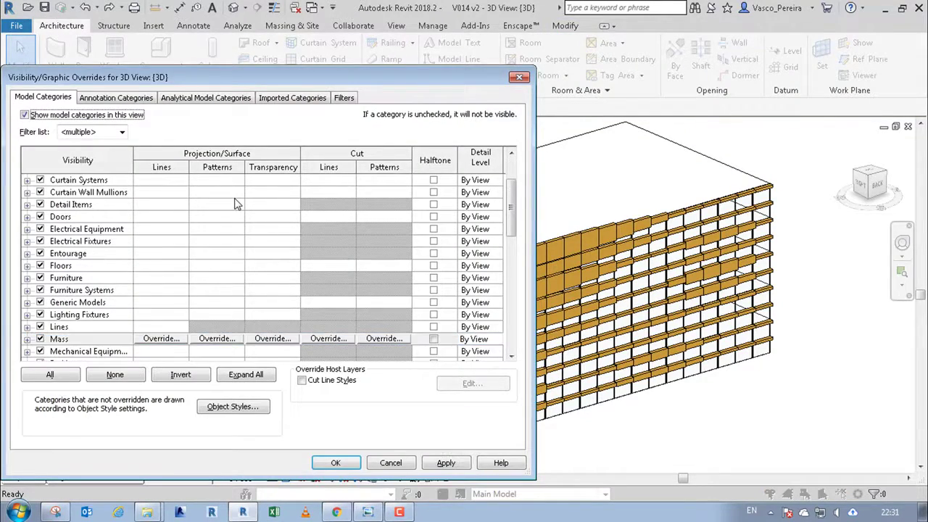
{"action": "key", "text": "Return"}
{"action": "middle_click_drag", "start_coordinate": [696, 431], "coordinate": [729, 441], "text": "shift"}
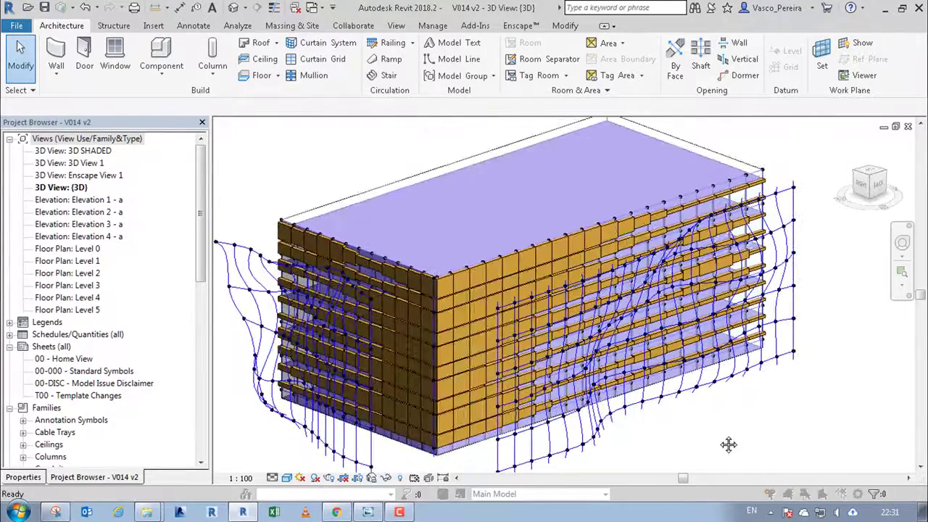
{"action": "key", "text": "v"}
{"action": "key", "text": "g"}
{"action": "key", "text": "Return"}
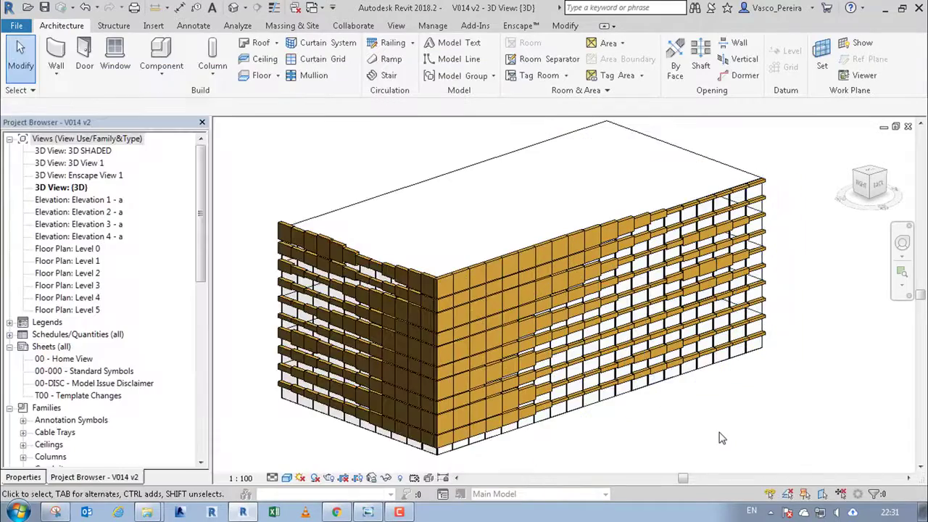
Select a facade panel rib and compare the L values of horizontal and vertical ribs in Properties
{"action": "middle_click_drag", "start_coordinate": [632, 418], "coordinate": [661, 437], "text": "shift"}
{"action": "scroll", "coordinate": [525, 265], "scroll_direction": "up", "scroll_amount": 1}
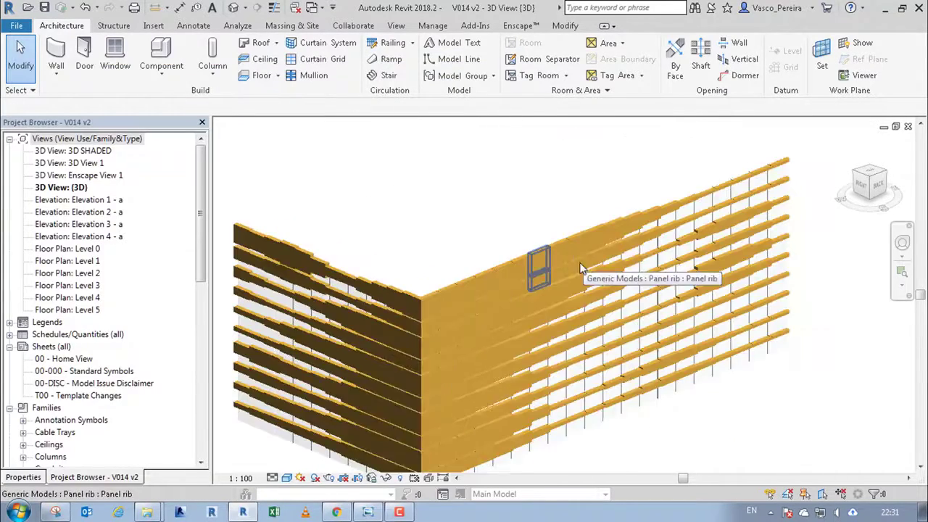
{"action": "left_click", "coordinate": [603, 255]}
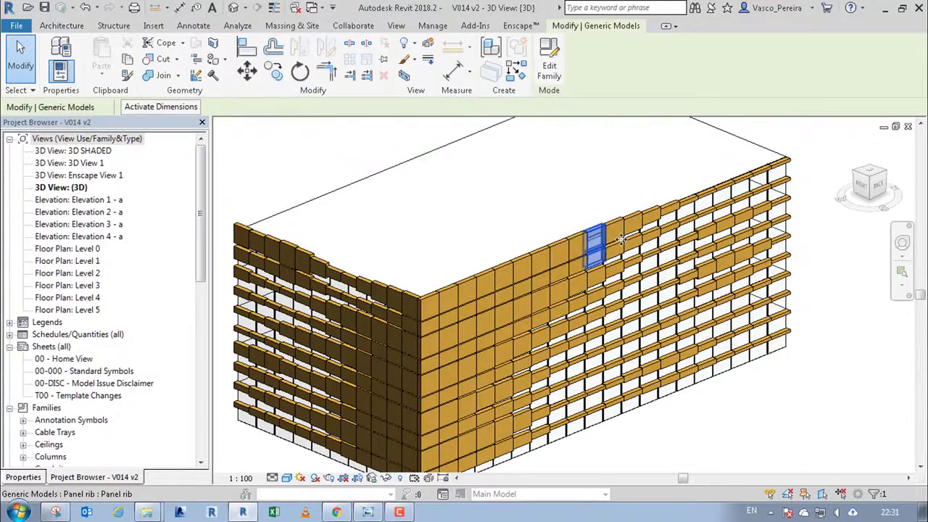
{"action": "left_click", "coordinate": [27, 478]}
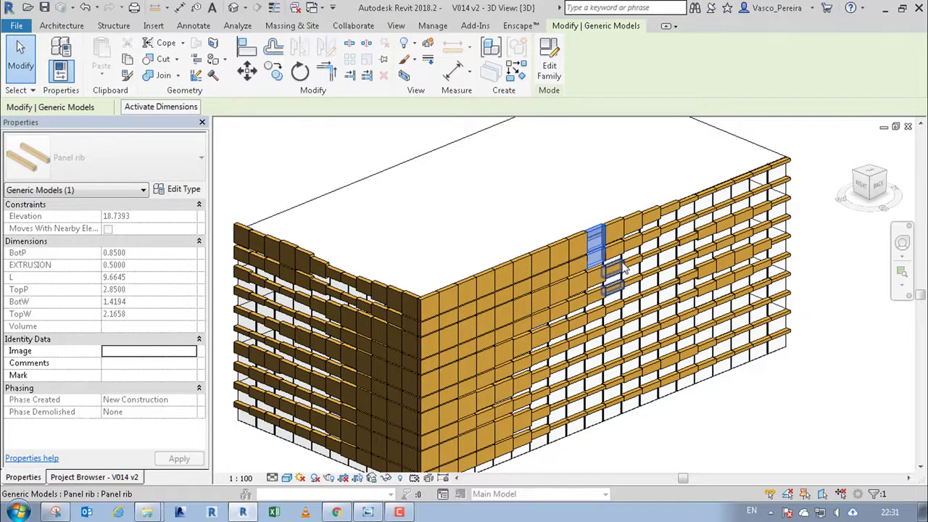
{"action": "left_click", "coordinate": [667, 269]}
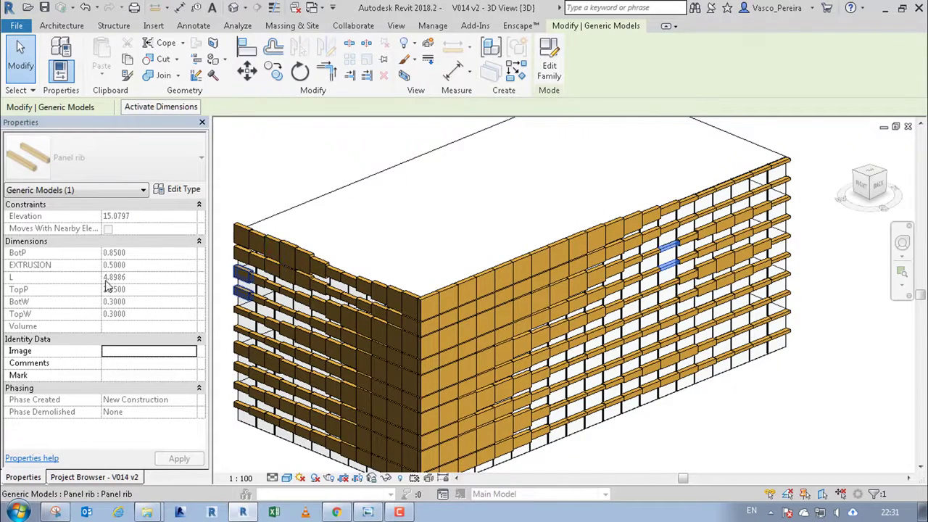
{"action": "left_click", "coordinate": [466, 298]}
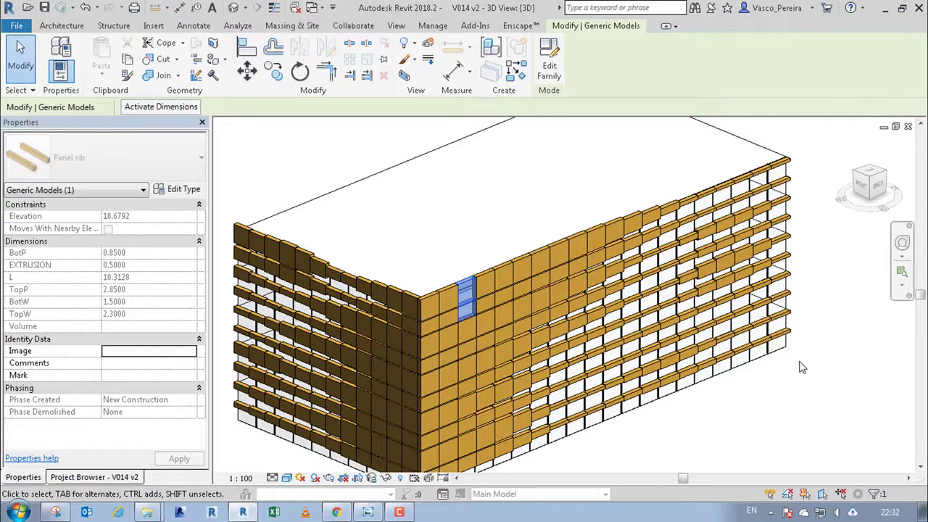
Open the Panel rib family for editing and centre its rib geometry in the view
{"action": "left_click", "coordinate": [551, 67]}
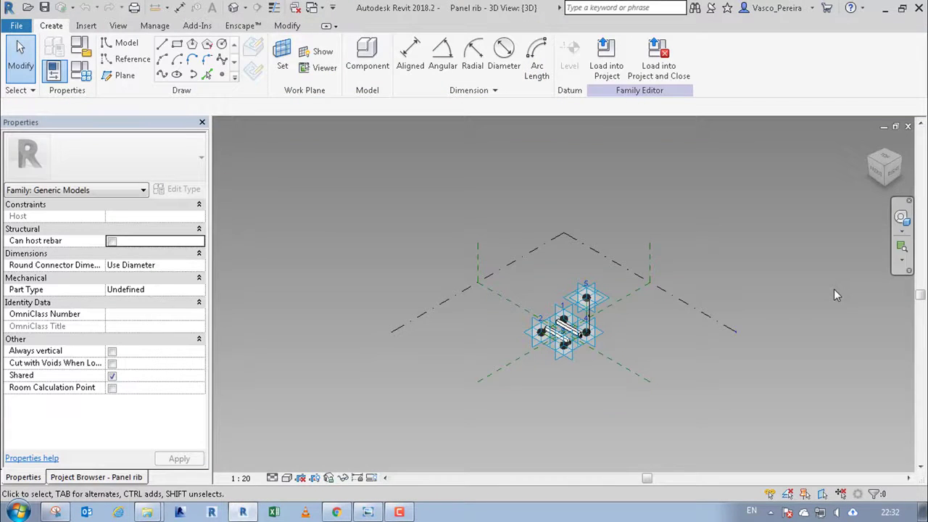
{"action": "scroll", "coordinate": [644, 383], "scroll_direction": "up", "scroll_amount": 4}
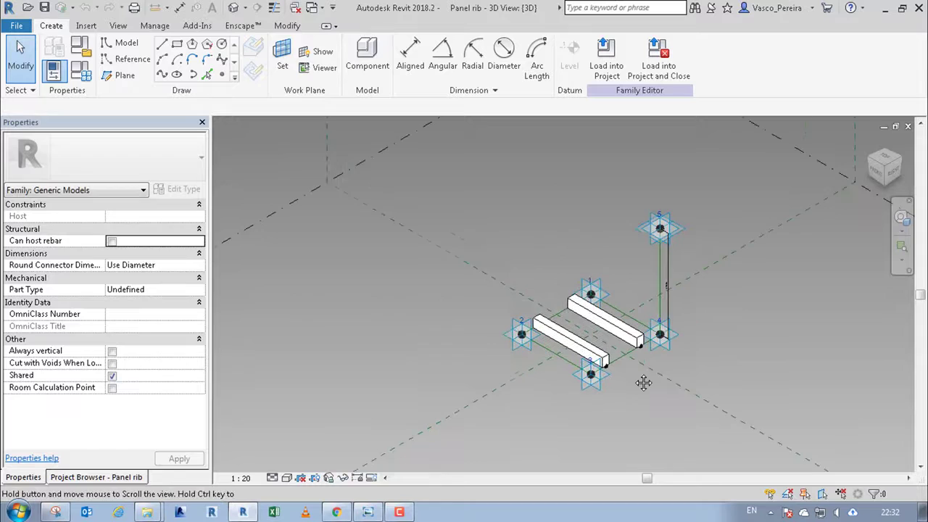
{"action": "middle_click_drag", "start_coordinate": [643, 382], "coordinate": [632, 387]}
{"action": "middle_click_drag", "start_coordinate": [723, 350], "coordinate": [737, 363]}
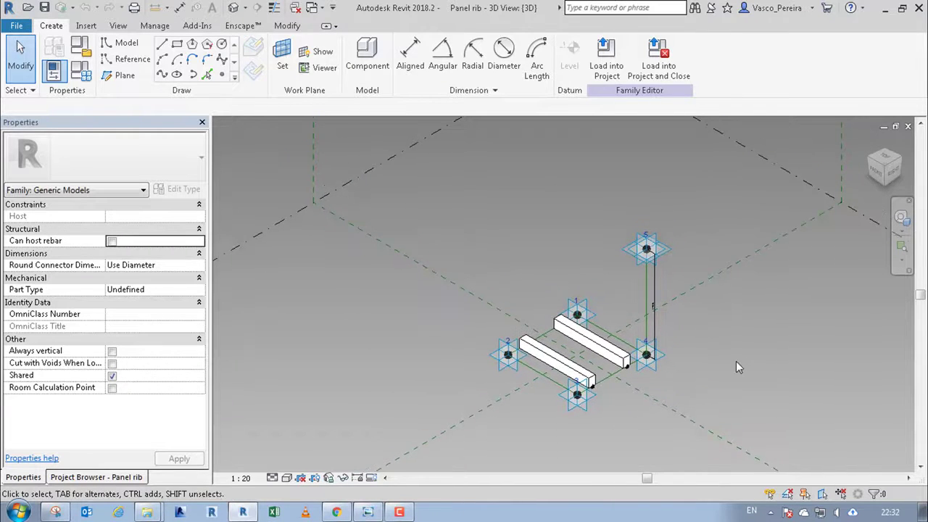
{"action": "scroll", "coordinate": [735, 361], "scroll_direction": "up", "scroll_amount": 1}
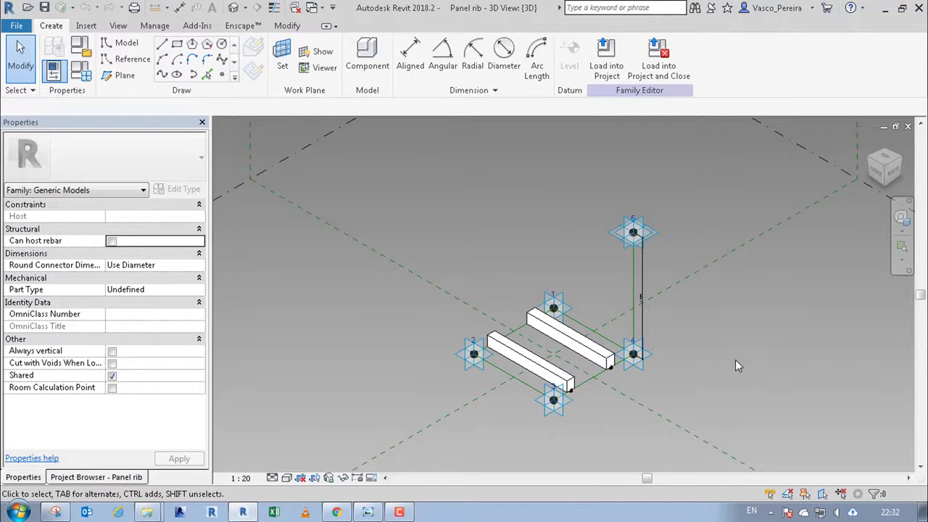
{"action": "middle_click_drag", "start_coordinate": [735, 359], "coordinate": [741, 352]}
{"action": "scroll", "coordinate": [478, 341], "scroll_direction": "up", "scroll_amount": 1}
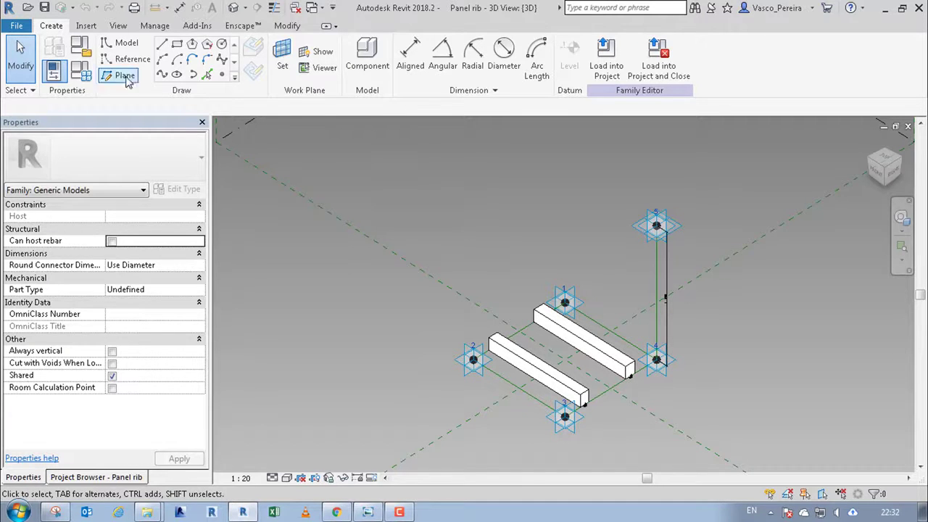
In Family Types, convert the L reporting parameter into the shared parameter L
{"action": "left_click", "coordinate": [83, 72]}
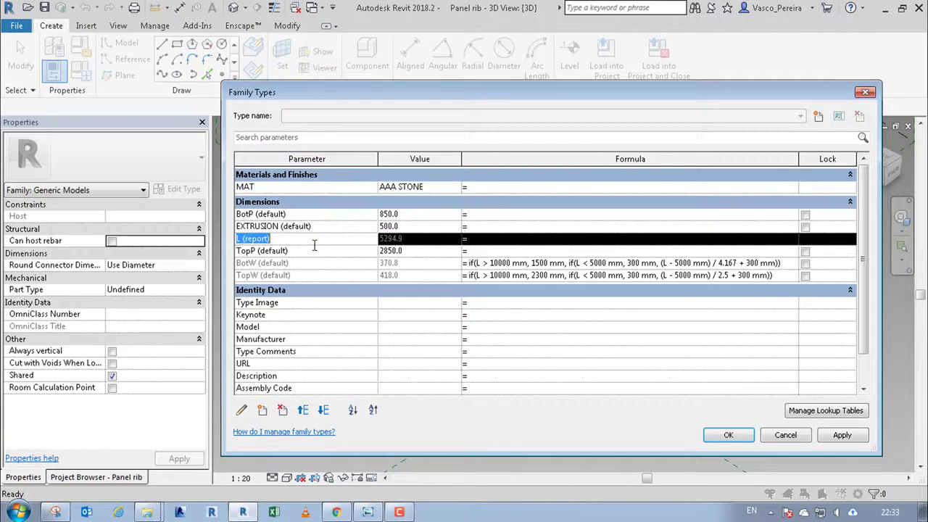
{"action": "left_click", "coordinate": [243, 410]}
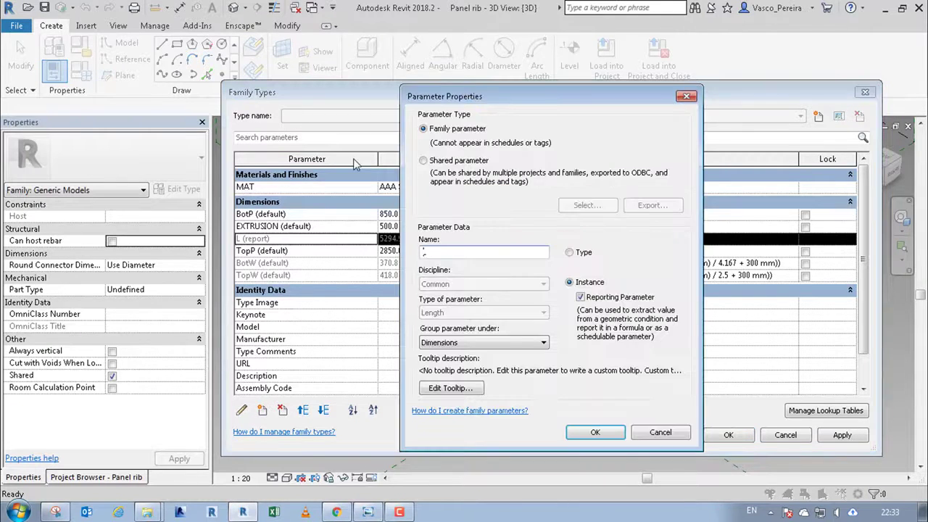
{"action": "left_click", "coordinate": [424, 160]}
{"action": "left_click", "coordinate": [586, 206]}
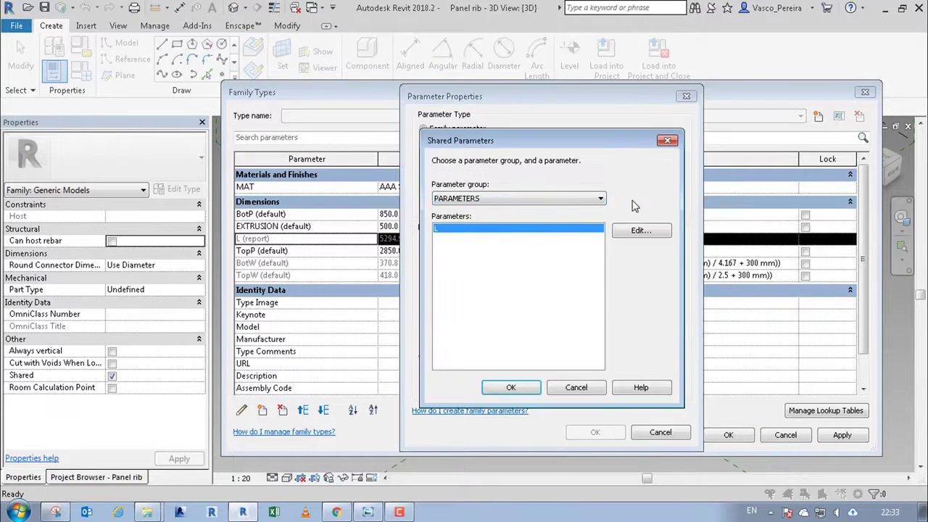
{"action": "left_click", "coordinate": [525, 387]}
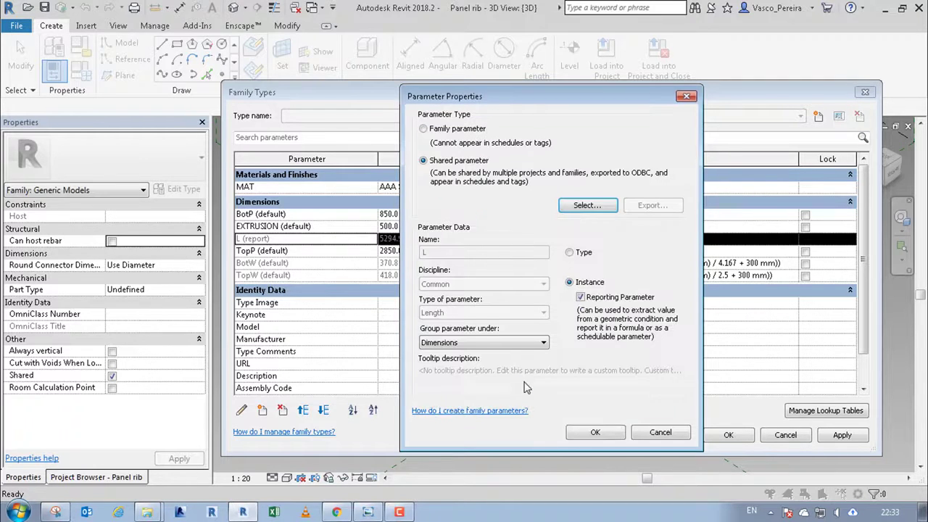
{"action": "left_click", "coordinate": [594, 433]}
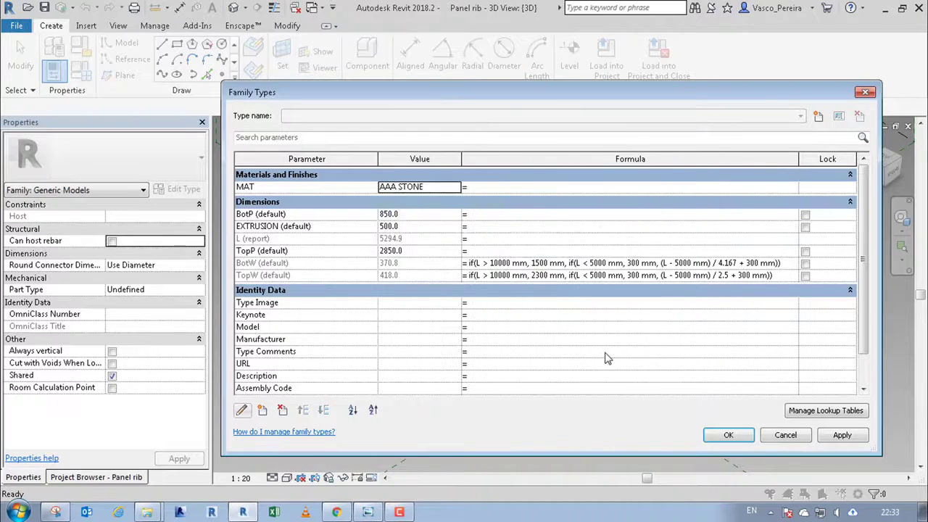
{"action": "left_click", "coordinate": [727, 435]}
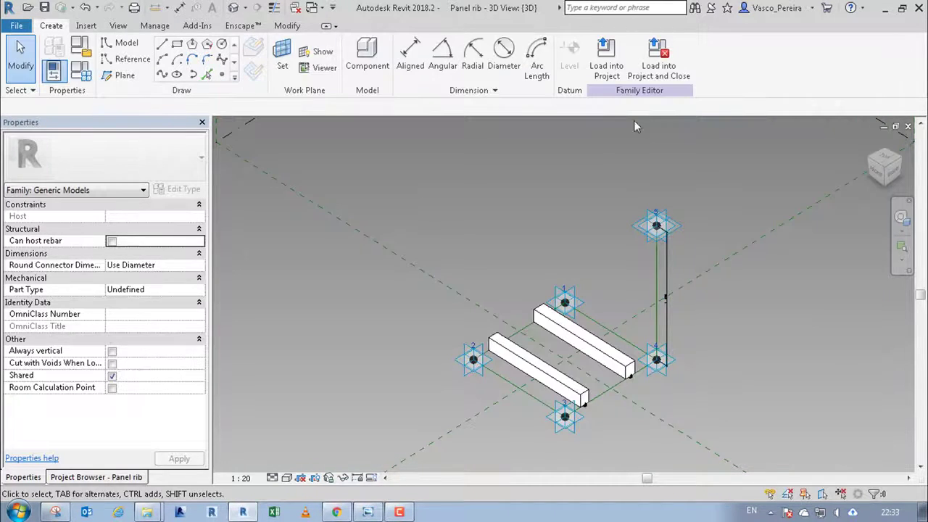
Load the updated family into the building and create a new Generic Model Schedule
{"action": "left_click", "coordinate": [614, 74]}
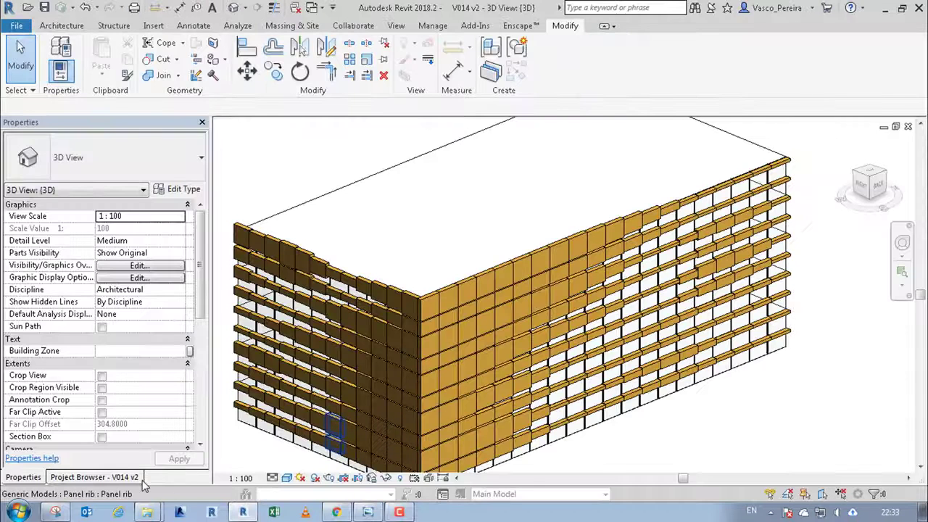
{"action": "left_click", "coordinate": [134, 477]}
{"action": "left_click", "coordinate": [77, 334]}
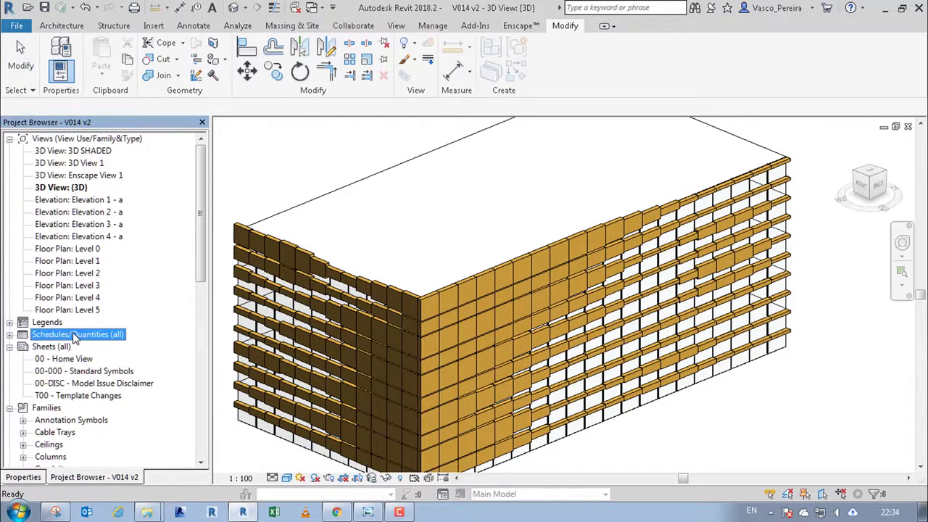
{"action": "right_click", "coordinate": [76, 335]}
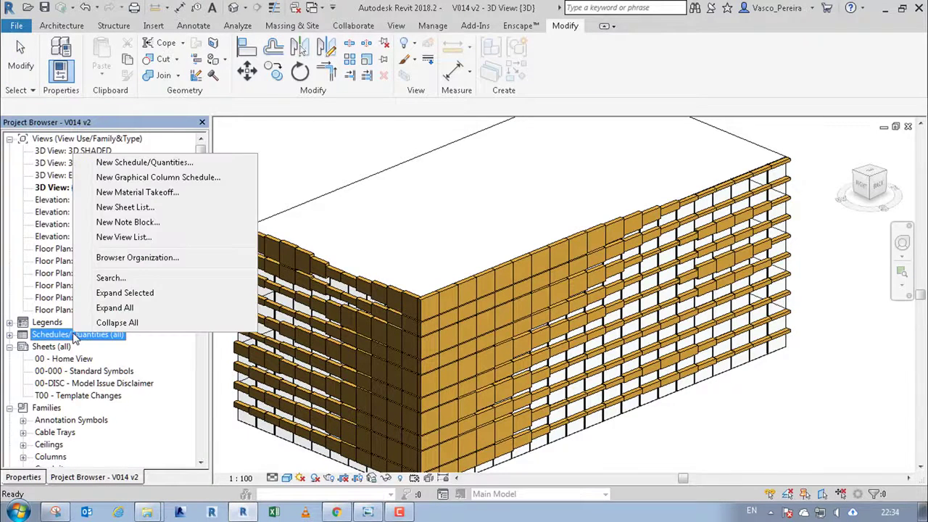
{"action": "left_click", "coordinate": [165, 163]}
{"action": "scroll", "coordinate": [391, 253], "scroll_direction": "down", "scroll_amount": 5}
{"action": "left_click", "coordinate": [377, 290]}
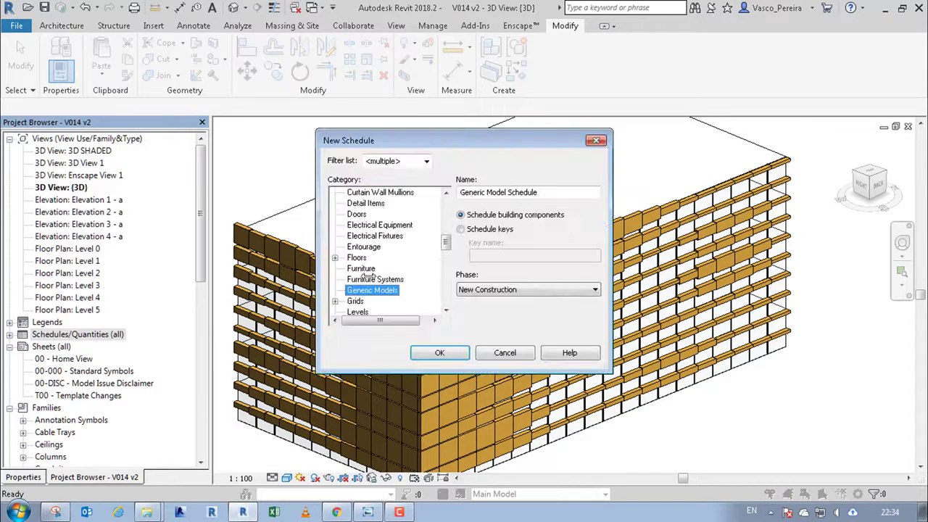
{"action": "left_click", "coordinate": [449, 353]}
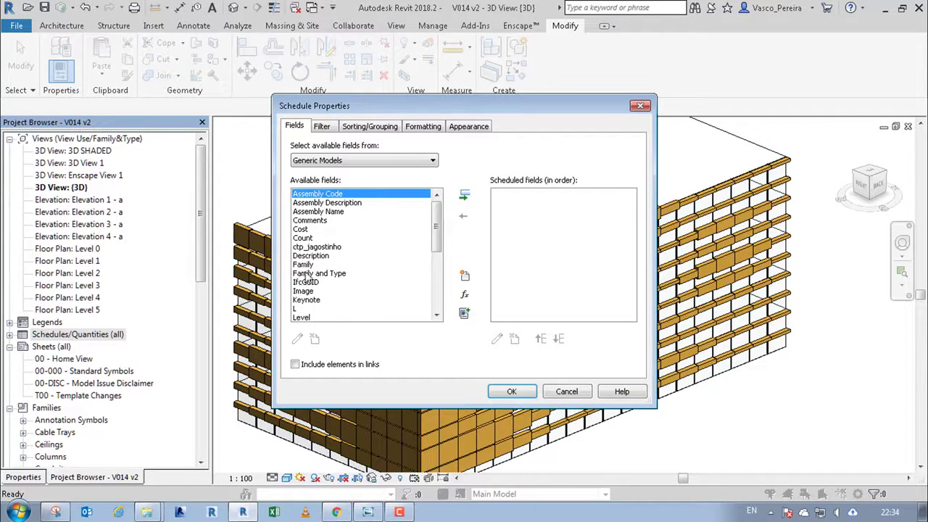
Add the Family and L fields to the schedule and filter by L
{"action": "left_click", "coordinate": [308, 266]}
{"action": "left_click", "coordinate": [464, 195]}
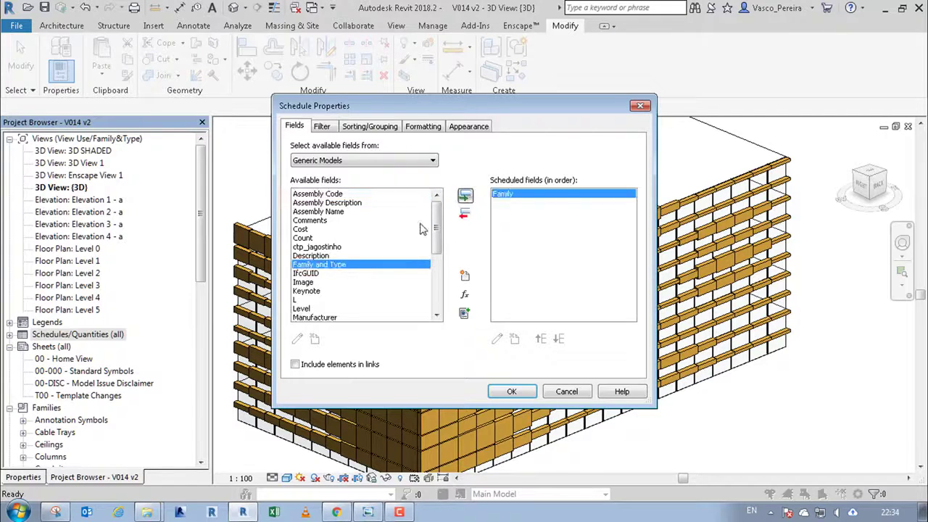
{"action": "left_click", "coordinate": [300, 300]}
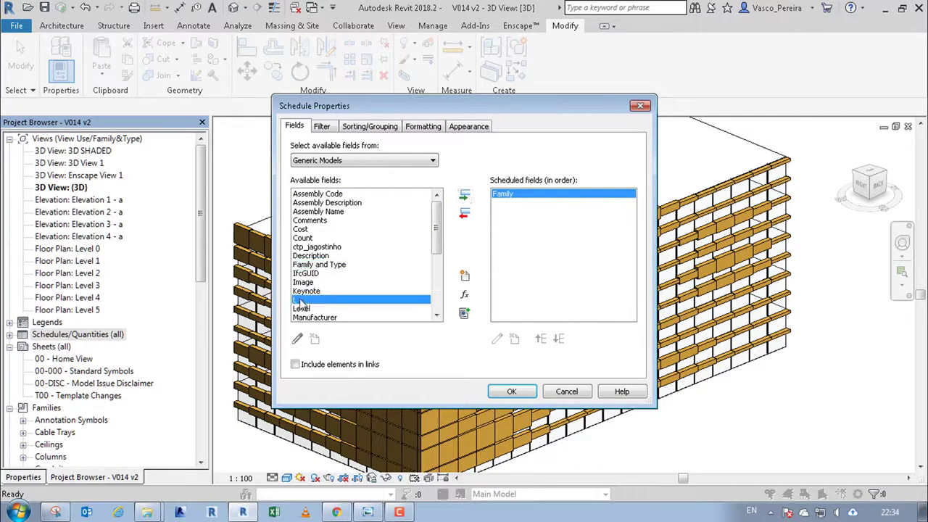
{"action": "left_click", "coordinate": [466, 196]}
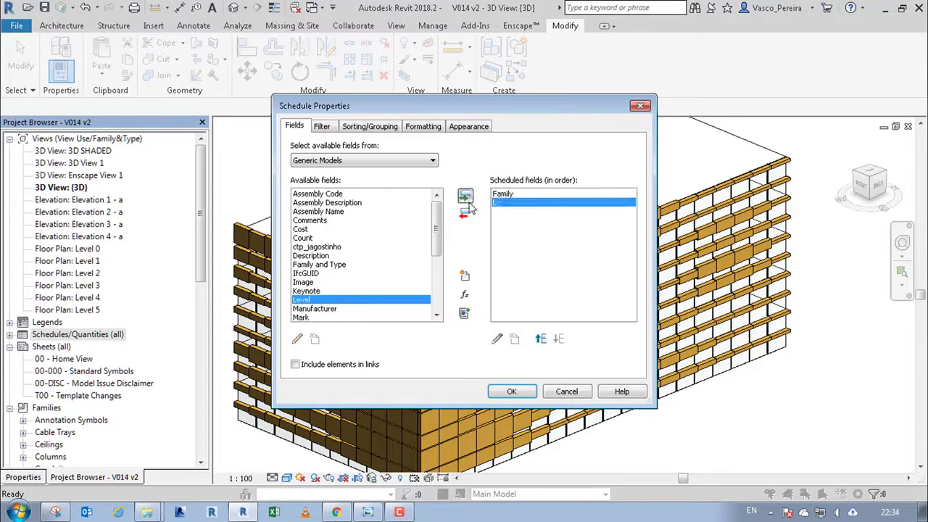
{"action": "left_click", "coordinate": [335, 132]}
{"action": "left_click", "coordinate": [355, 148]}
{"action": "left_click", "coordinate": [382, 168]}
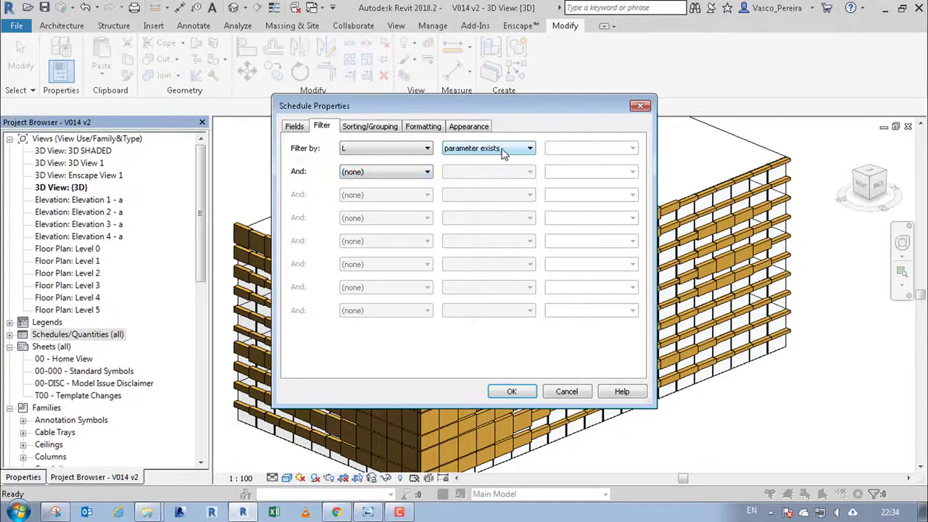
Sort the schedule by Family, then by L
{"action": "left_click", "coordinate": [370, 127]}
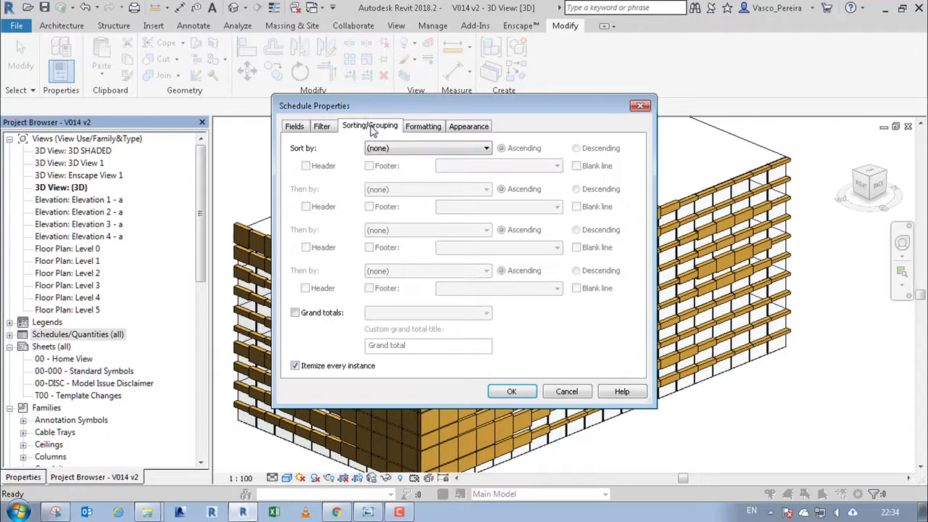
{"action": "left_click", "coordinate": [429, 148]}
{"action": "left_click", "coordinate": [402, 169]}
{"action": "left_click", "coordinate": [406, 189]}
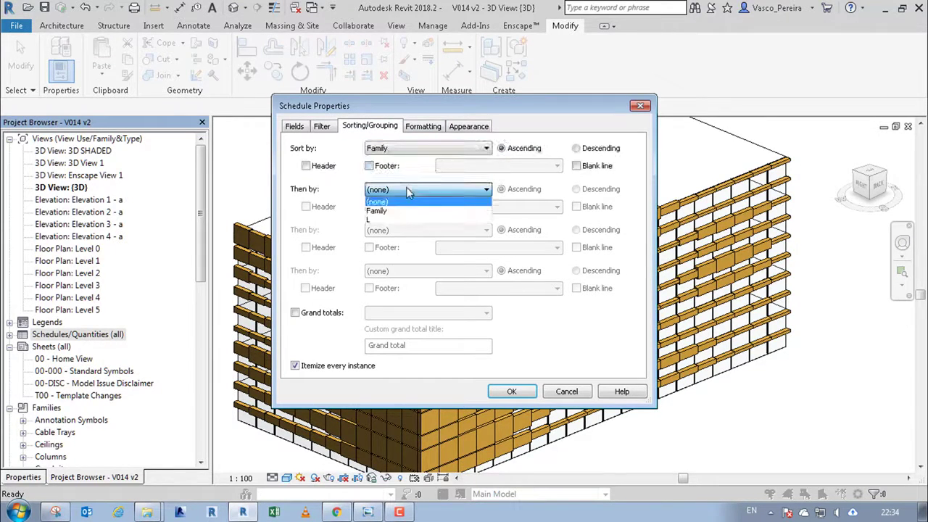
{"action": "left_click", "coordinate": [392, 221]}
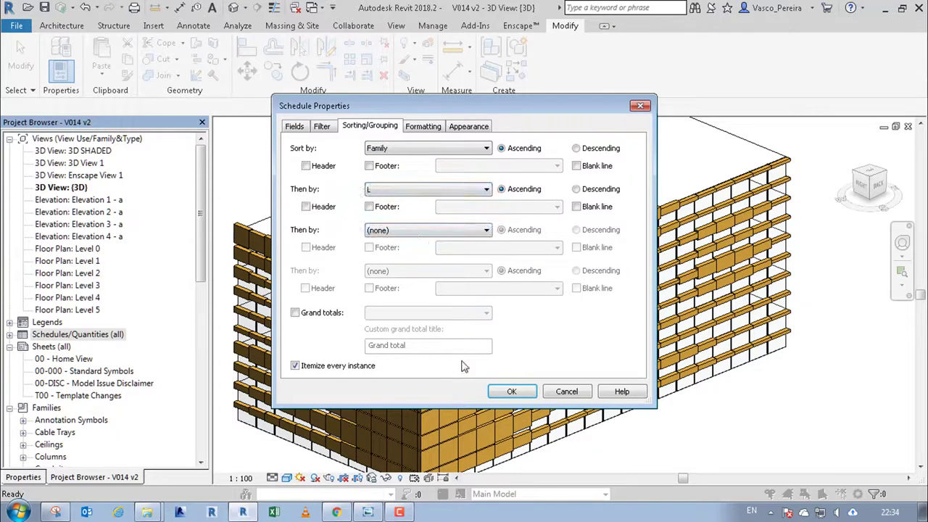
{"action": "left_click", "coordinate": [512, 392]}
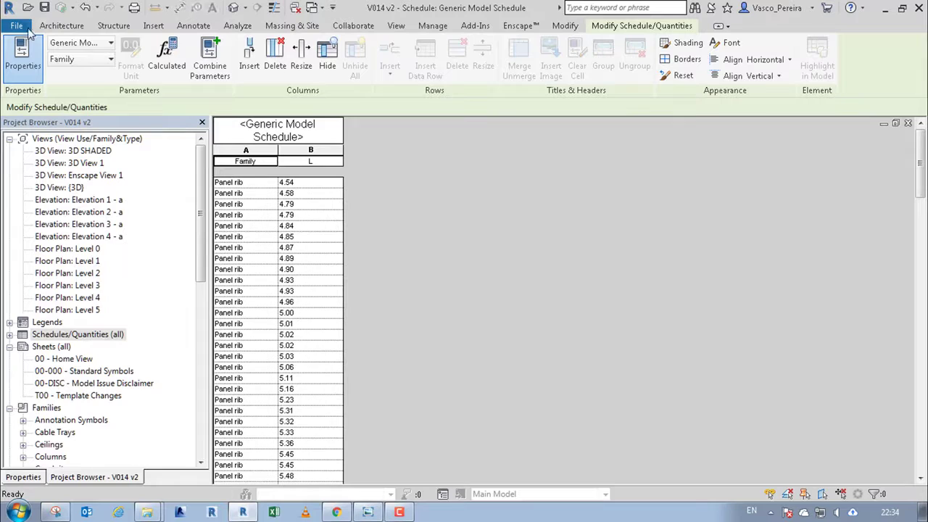
Export the schedule as headerless text 'Generic Model Schedule.txt' and open it in Excel
{"action": "left_click", "coordinate": [16, 26]}
{"action": "mouse_move", "coordinate": [48, 215]}
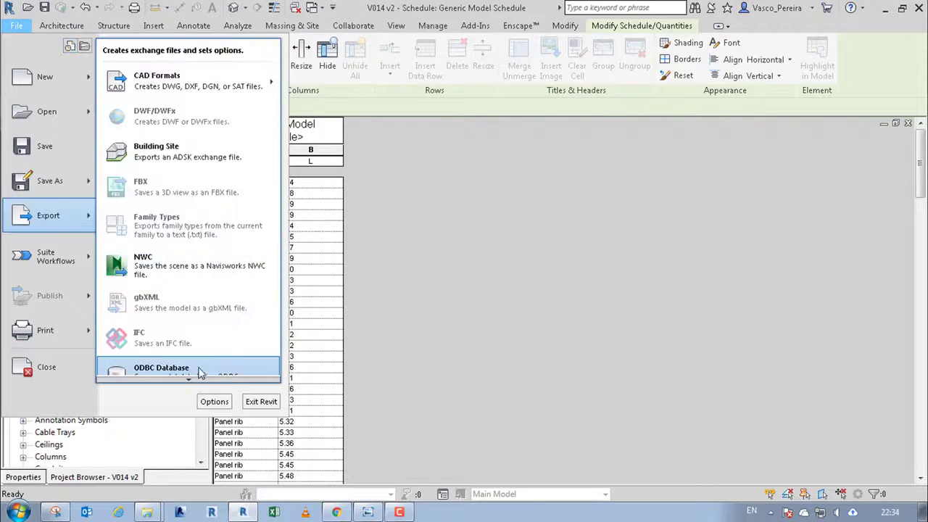
{"action": "left_click", "coordinate": [174, 335]}
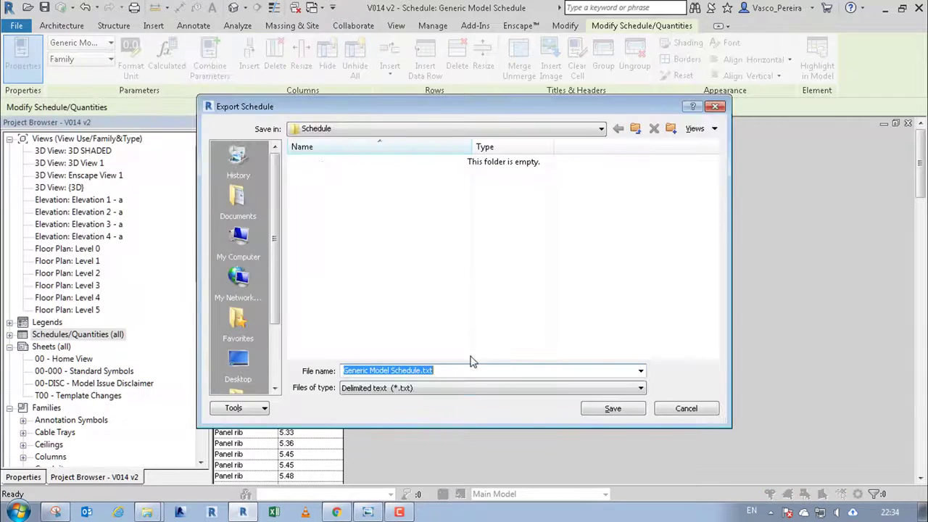
{"action": "left_click", "coordinate": [612, 408]}
{"action": "left_click", "coordinate": [382, 215]}
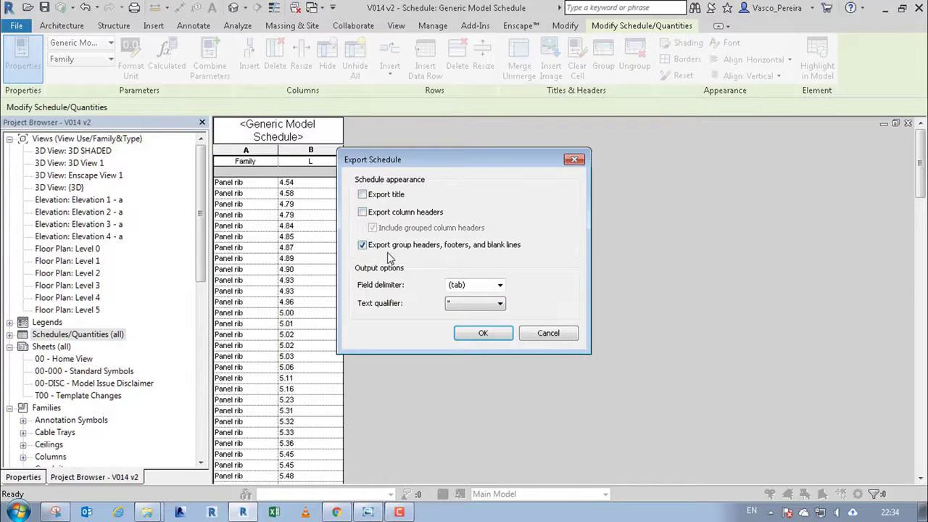
{"action": "left_click", "coordinate": [482, 333]}
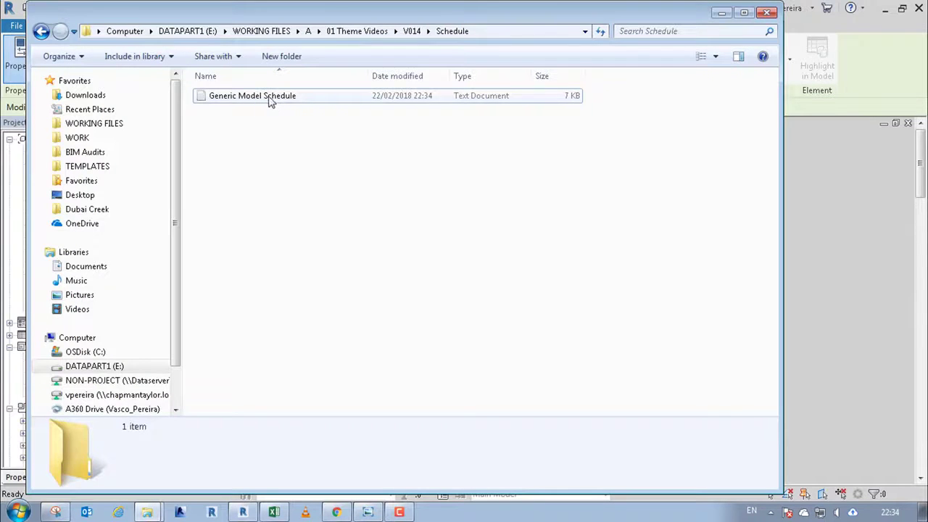
{"action": "left_click_drag", "start_coordinate": [270, 102], "coordinate": [355, 359]}
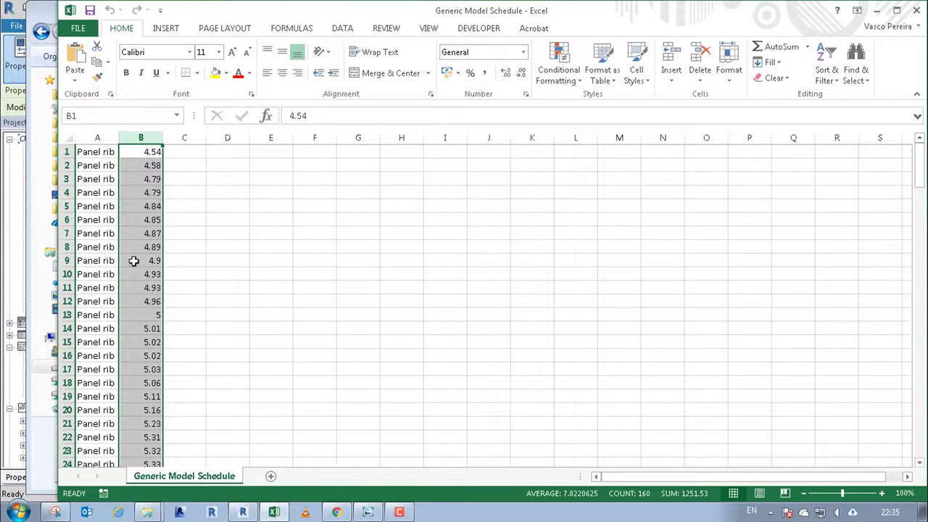
Apply a green-to-red colour scale to the L values in column B
{"action": "left_click", "coordinate": [559, 73]}
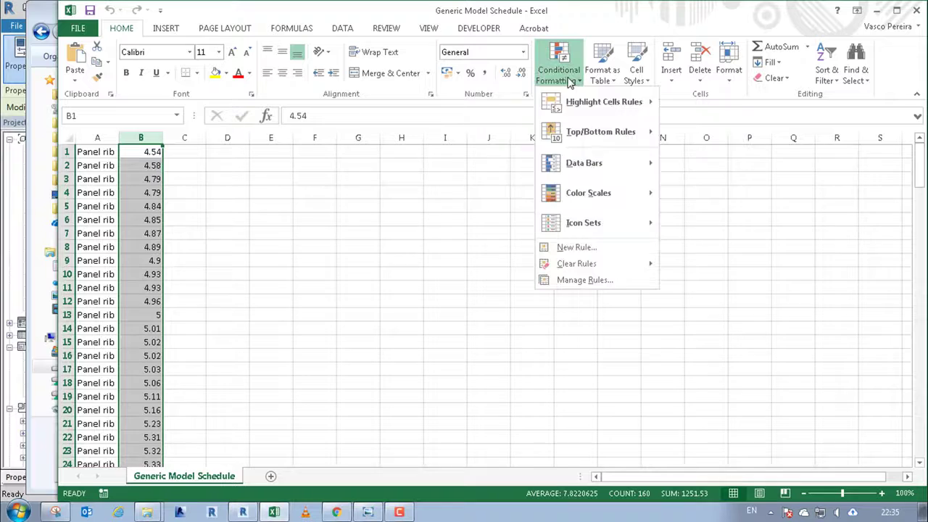
{"action": "mouse_move", "coordinate": [611, 193]}
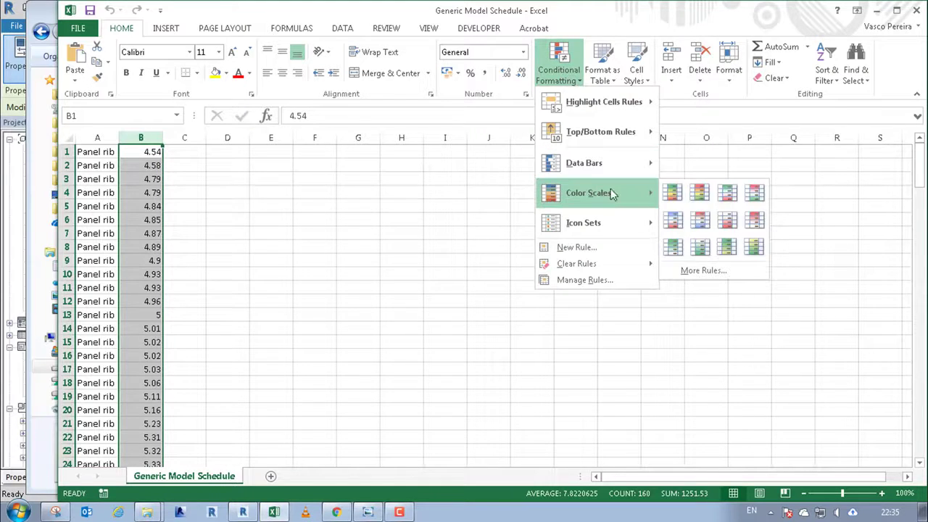
{"action": "left_click", "coordinate": [700, 196]}
{"action": "left_click", "coordinate": [178, 247]}
{"action": "mouse_move", "coordinate": [918, 165]}
{"action": "left_mouse_down"}
{"action": "mouse_move", "coordinate": [919, 341]}
{"action": "mouse_move", "coordinate": [891, 400]}
{"action": "mouse_move", "coordinate": [884, 452]}
{"action": "mouse_move", "coordinate": [918, 435]}
{"action": "mouse_move", "coordinate": [894, 447]}
{"action": "mouse_move", "coordinate": [922, 159]}
{"action": "mouse_move", "coordinate": [920, 383]}
{"action": "mouse_move", "coordinate": [920, 154]}
{"action": "left_mouse_up"}
Enter =ROUNDDOWN(B1,0) in cell C1
{"action": "left_click", "coordinate": [183, 151]}
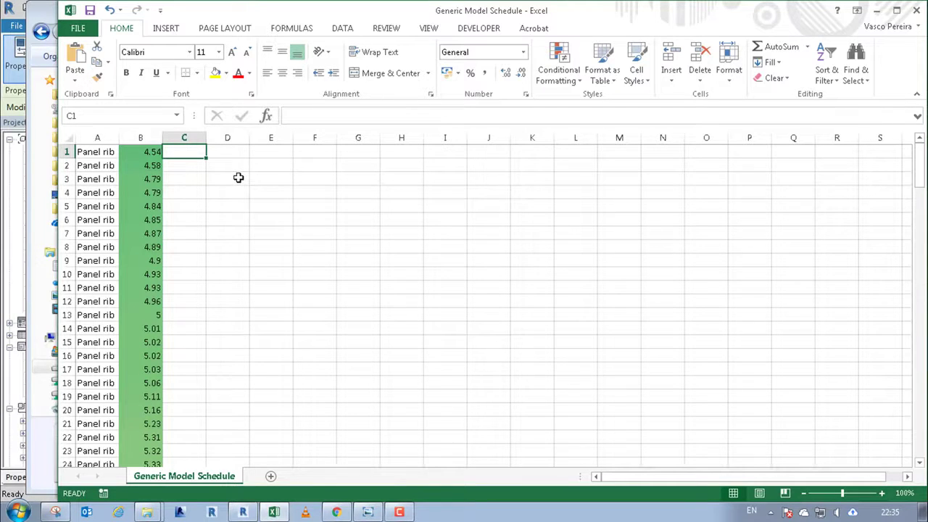
{"action": "type", "text": "="}
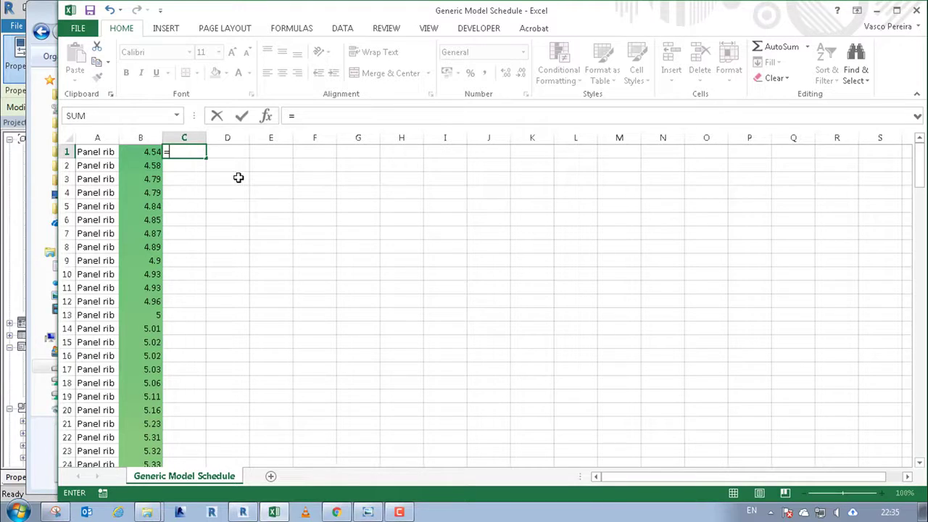
{"action": "type", "text": "round"}
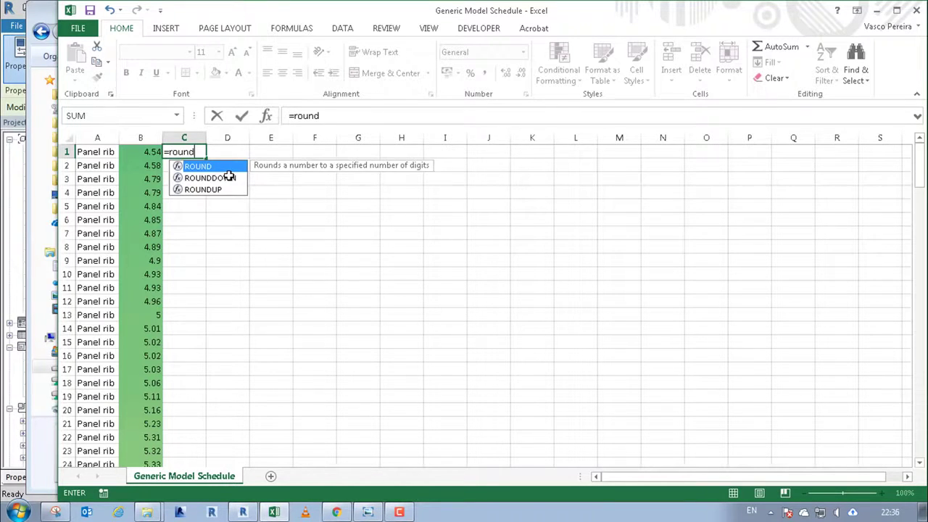
{"action": "double_click", "coordinate": [228, 176]}
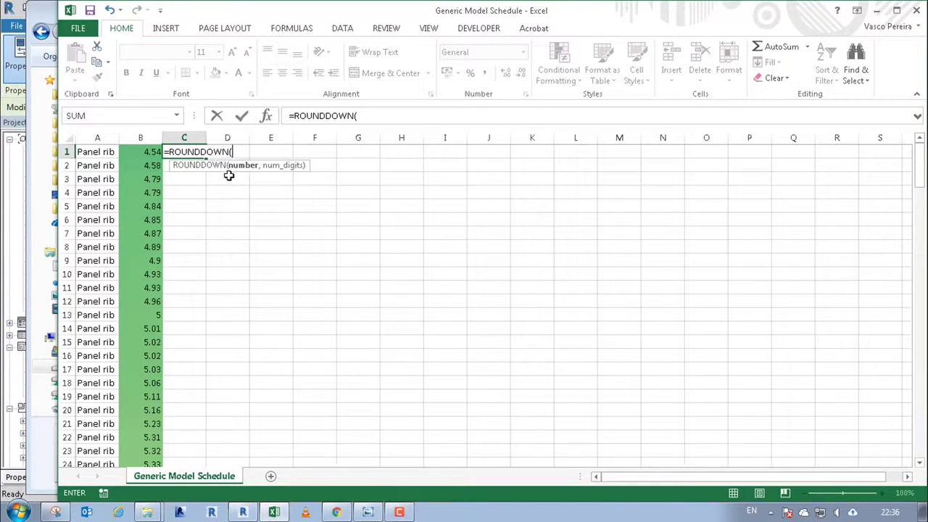
{"action": "key", "text": "Left"}
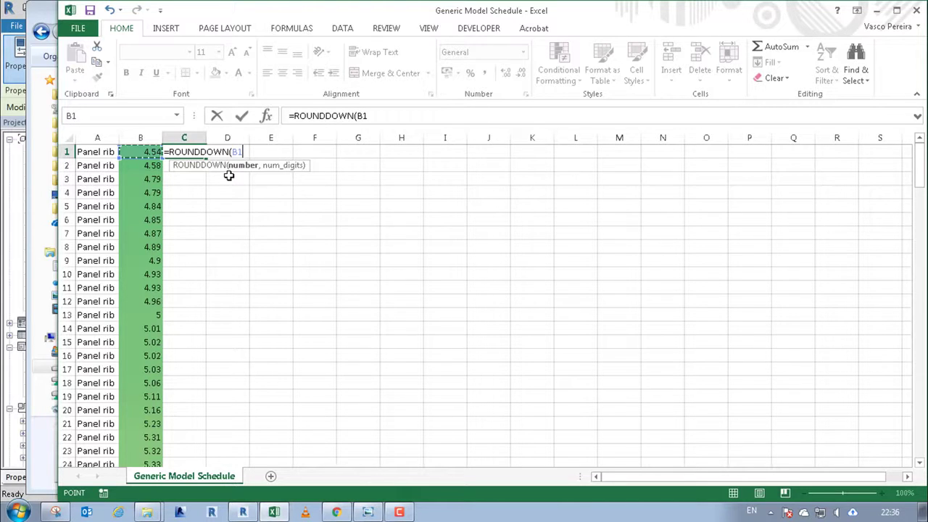
{"action": "type", "text": ",0"}
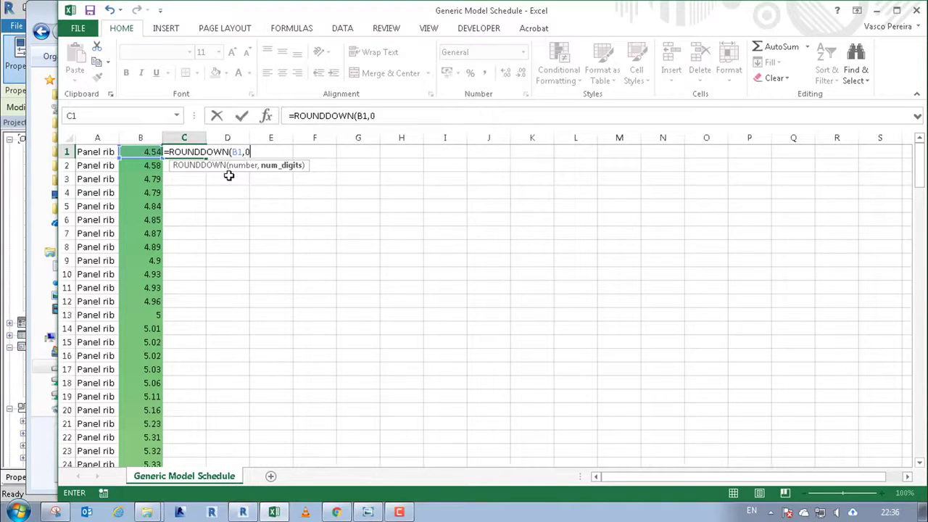
{"action": "key", "text": "Return"}
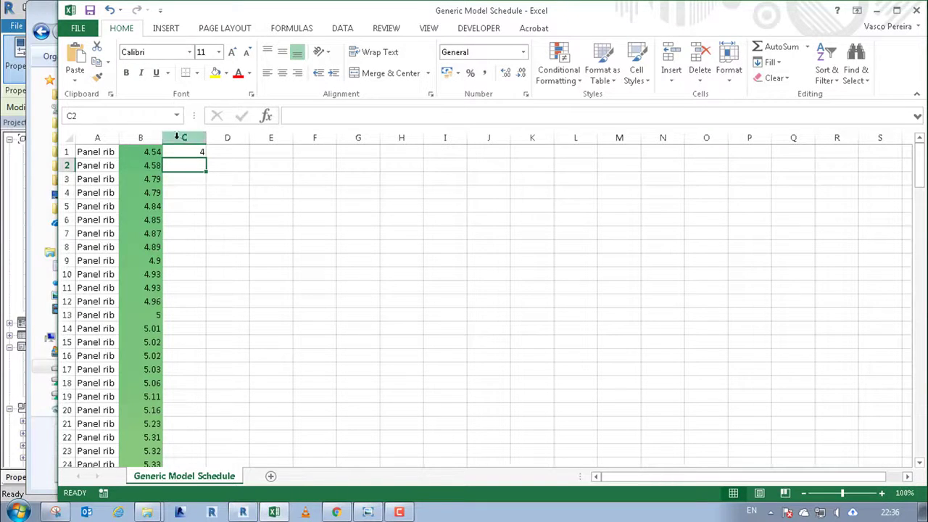
Enter =B1-C1 in D1 and fill both C1 and D1 formulas down all rows
{"action": "left_click", "coordinate": [229, 156]}
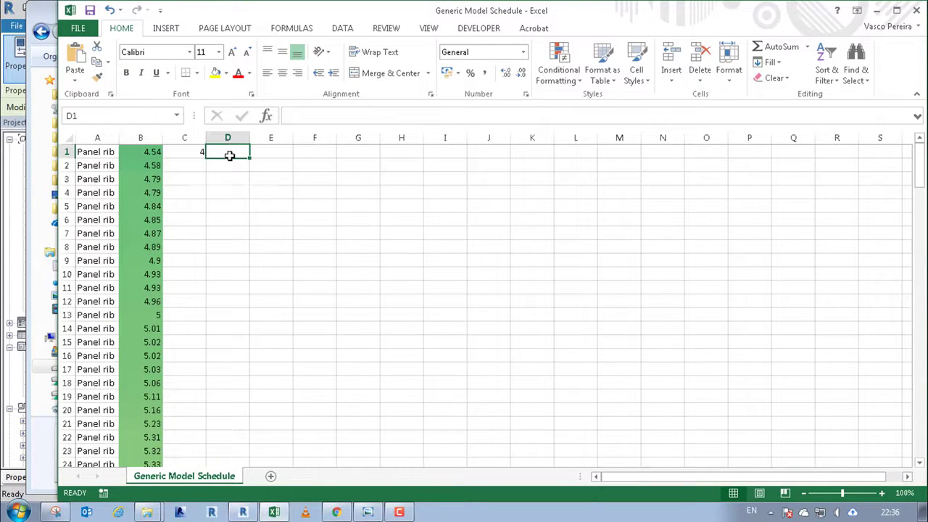
{"action": "type", "text": "="}
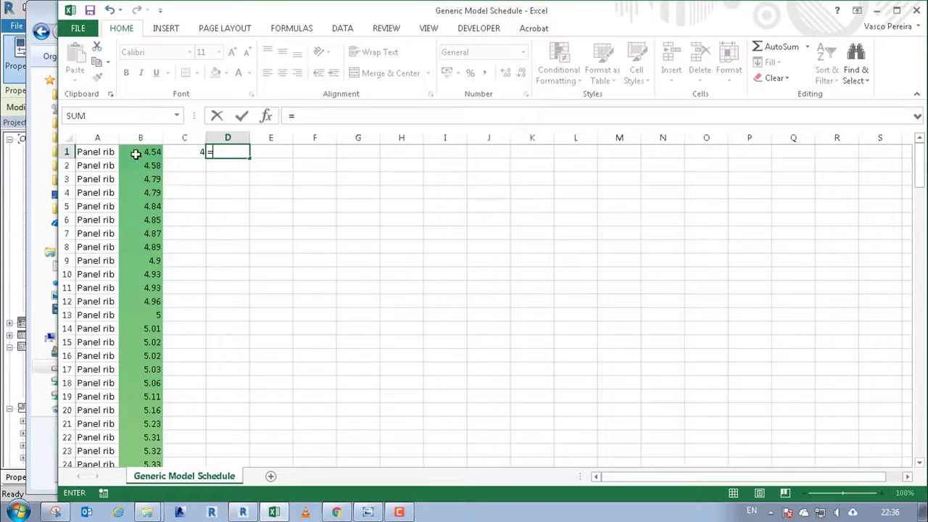
{"action": "left_click", "coordinate": [141, 152]}
{"action": "type", "text": "="}
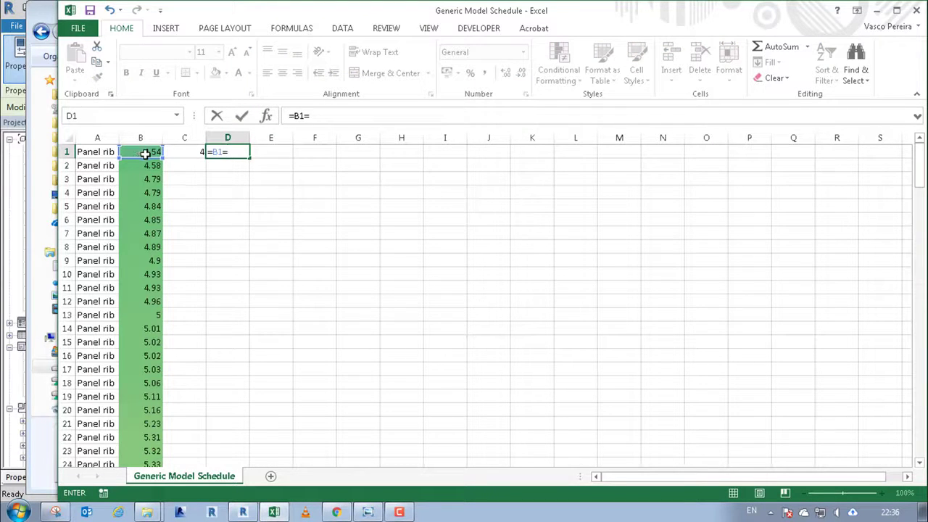
{"action": "left_click", "coordinate": [178, 155]}
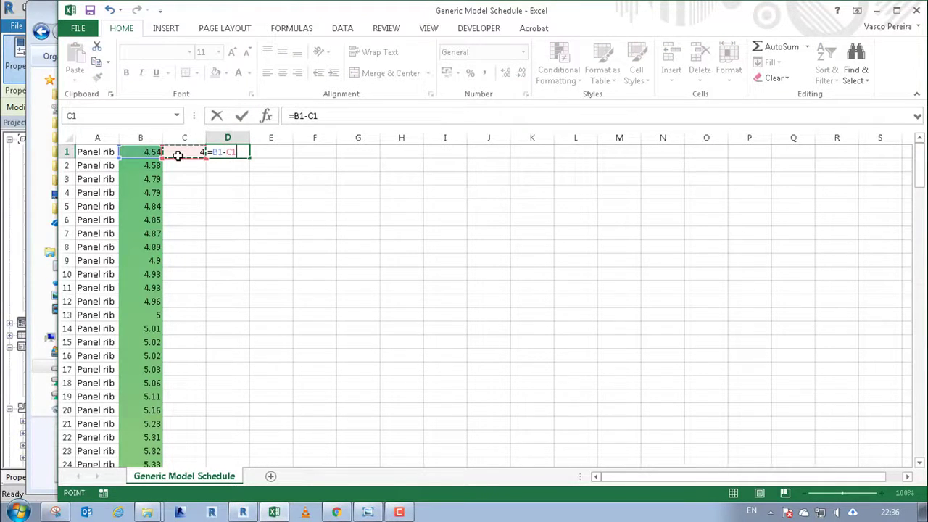
{"action": "key", "text": "Return"}
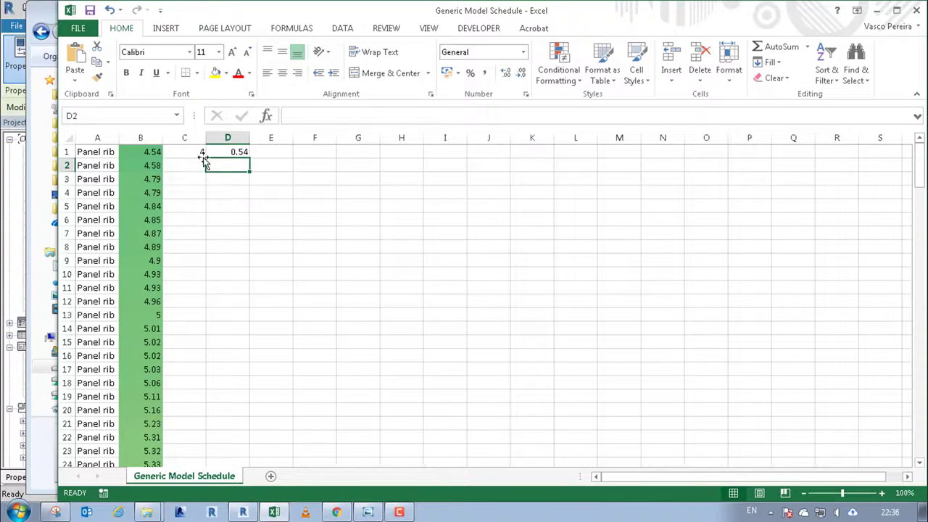
{"action": "left_click_drag", "start_coordinate": [202, 155], "coordinate": [245, 152]}
{"action": "double_click", "coordinate": [248, 157]}
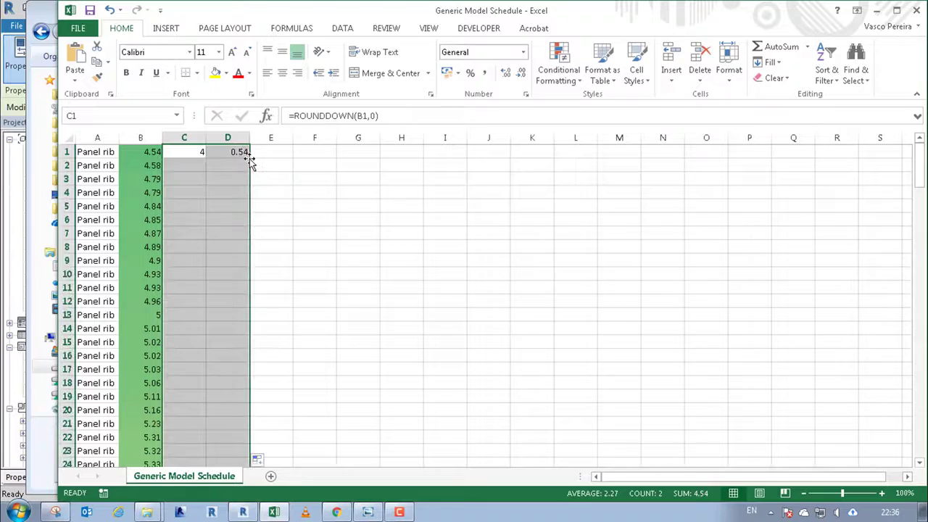
Apply a red-yellow-green colour scale to the remainders in column D
{"action": "left_click", "coordinate": [235, 138]}
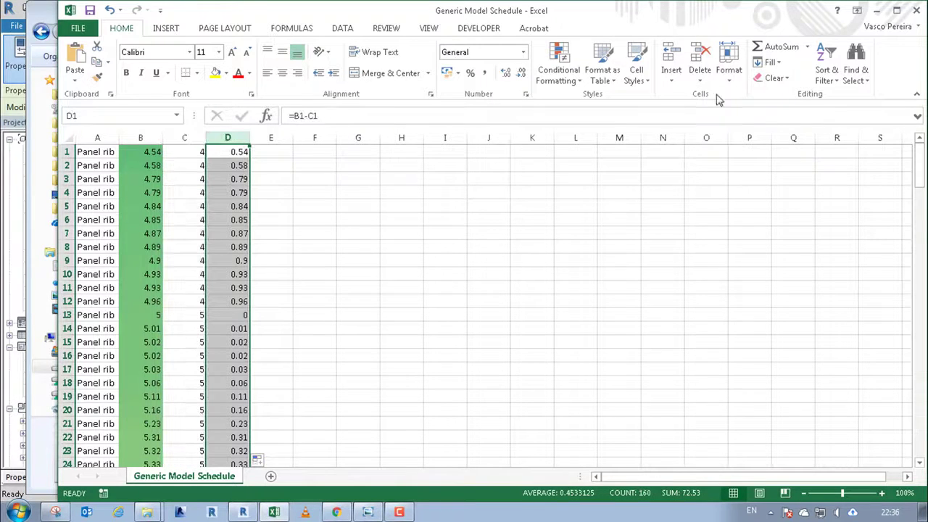
{"action": "left_click", "coordinate": [557, 65]}
{"action": "mouse_move", "coordinate": [607, 189]}
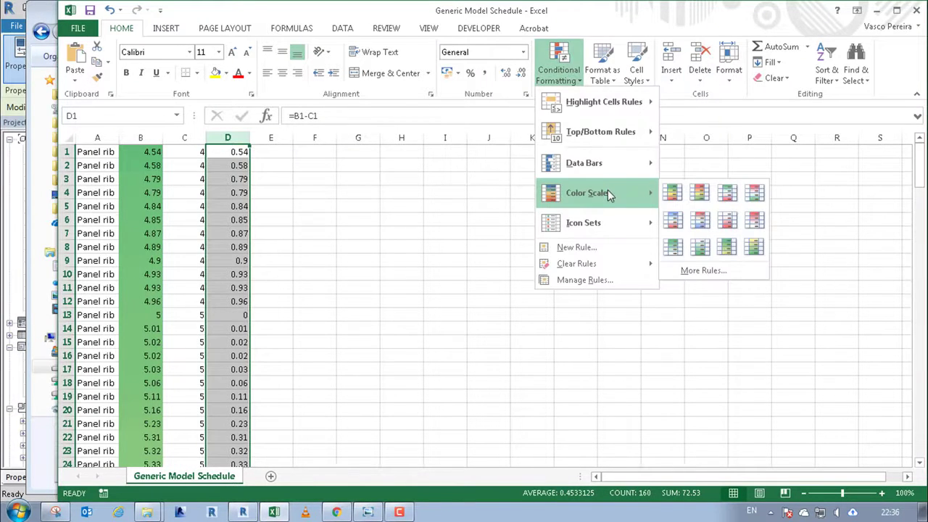
{"action": "left_click", "coordinate": [699, 192]}
{"action": "left_click", "coordinate": [429, 209]}
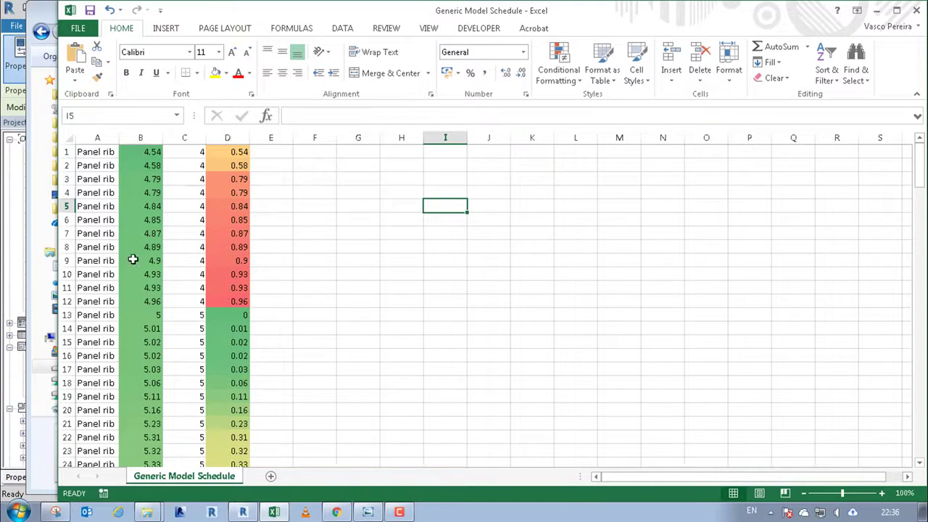
{"action": "left_click_drag", "start_coordinate": [919, 192], "coordinate": [919, 148]}
Enter a one-decimal ROUNDDOWN of B1 in cell E1
{"action": "left_click", "coordinate": [281, 156]}
{"action": "type", "text": "="}
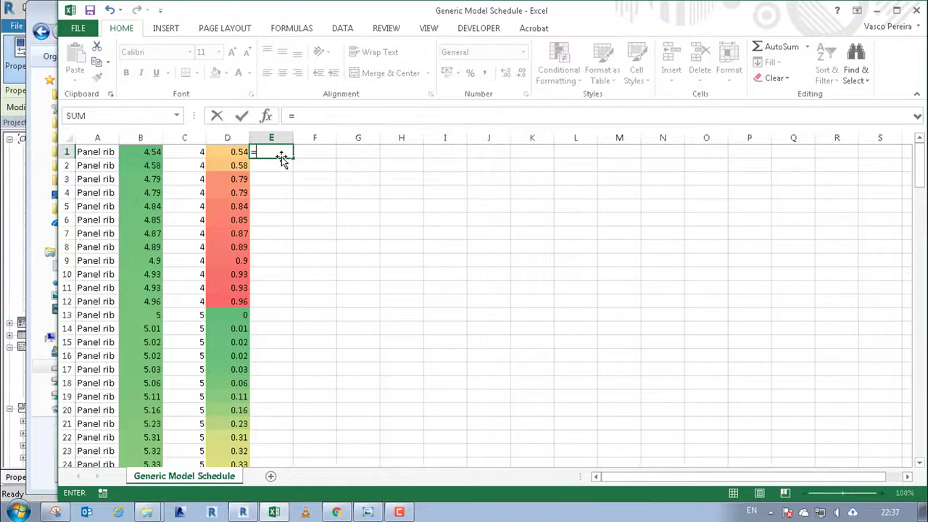
{"action": "type", "text": "roun"}
{"action": "key", "text": "Down"}
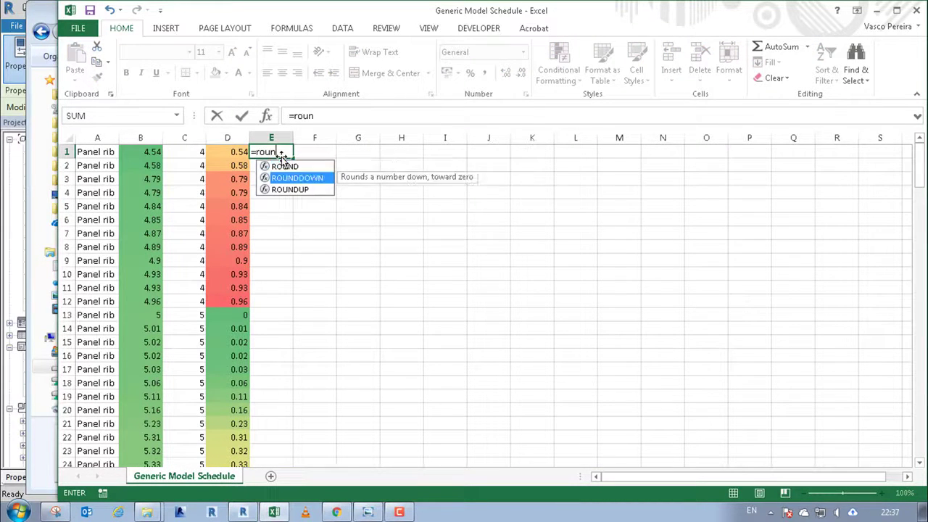
{"action": "key", "text": "Tab"}
{"action": "key", "text": "Left"}
{"action": "key", "text": "Left"}
{"action": "key", "text": "Left"}
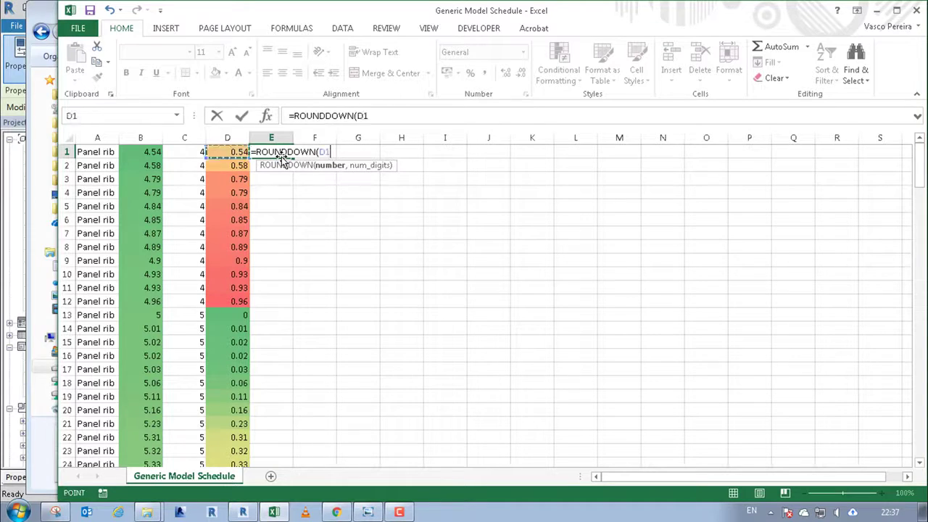
{"action": "type", "text": ",1"}
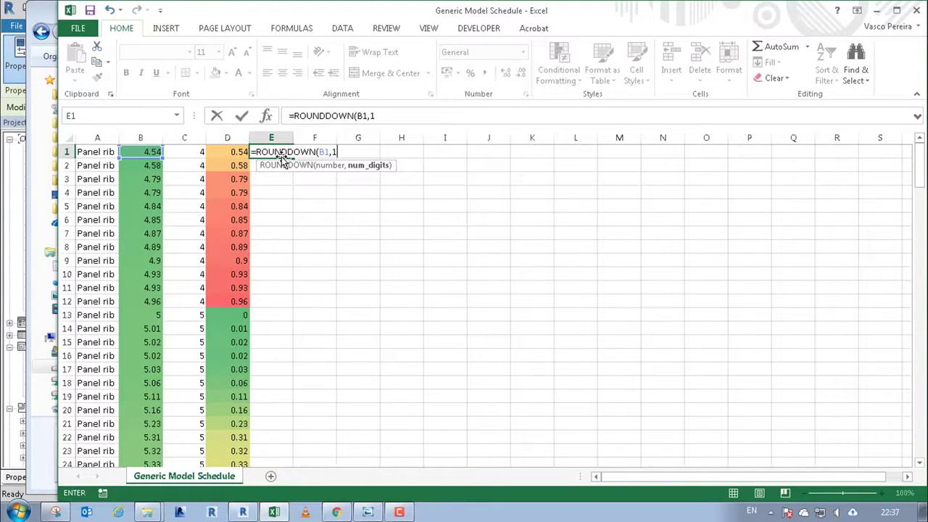
{"action": "key", "text": "Return"}
Enter =B1-E1 in F1 and fill E1:F1 down to row 160
{"action": "left_click", "coordinate": [314, 152]}
{"action": "type", "text": "="}
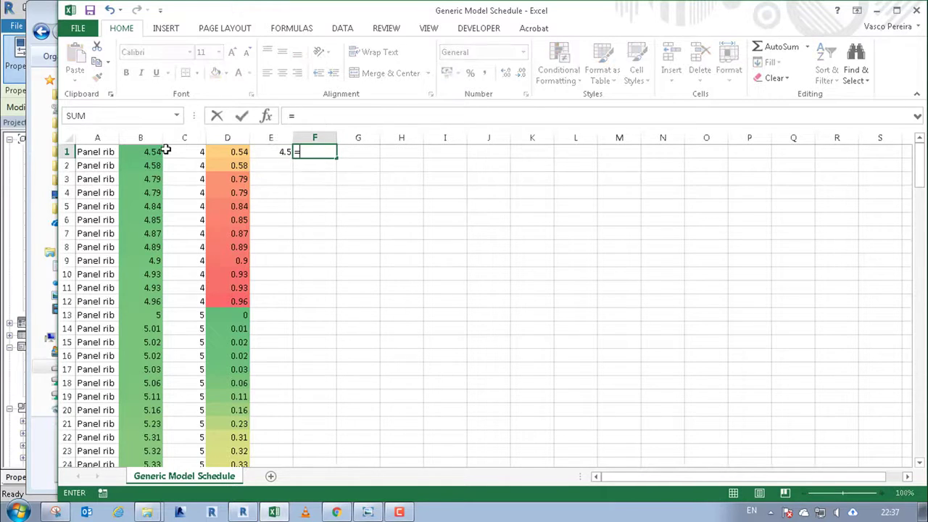
{"action": "left_click", "coordinate": [153, 151]}
{"action": "type", "text": "-"}
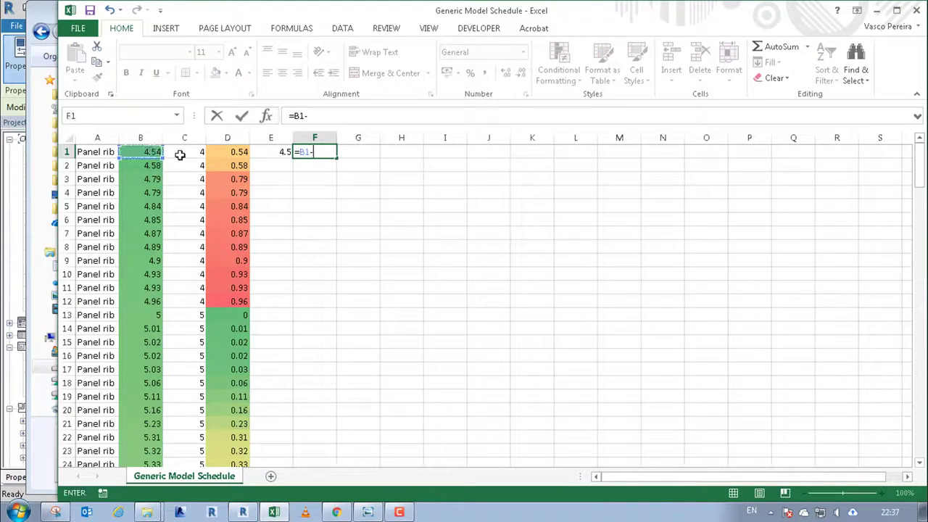
{"action": "left_click", "coordinate": [266, 152]}
{"action": "key", "text": "Return"}
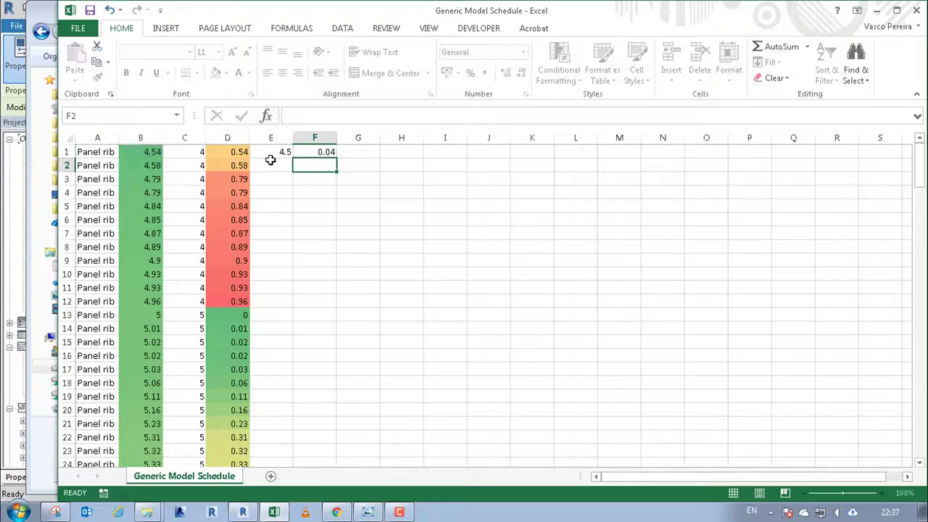
{"action": "left_click_drag", "start_coordinate": [276, 152], "coordinate": [297, 151]}
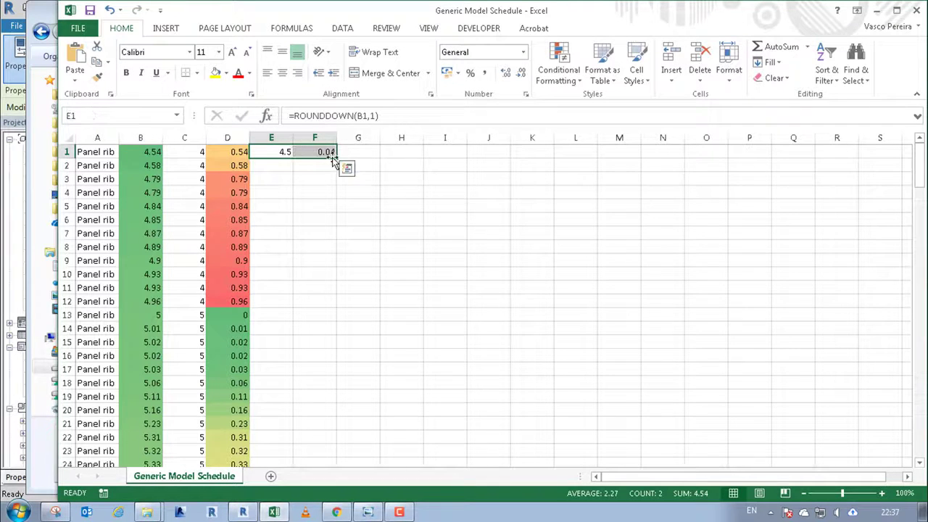
{"action": "double_click", "coordinate": [336, 159]}
{"action": "left_click", "coordinate": [347, 152]}
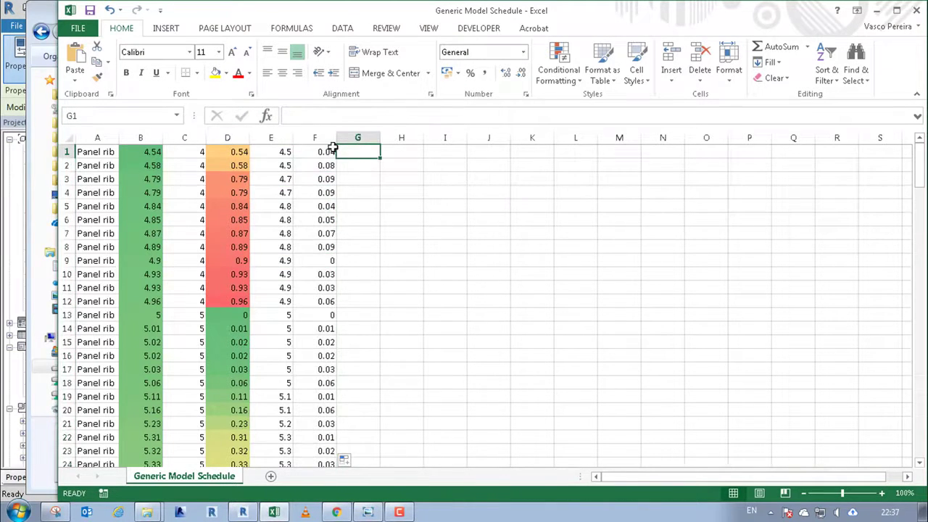
Apply a colour scale to the remainder values in column F
{"action": "left_click", "coordinate": [333, 151]}
{"action": "key", "text": "ctrl+shift+Down"}
{"action": "left_click", "coordinate": [557, 71]}
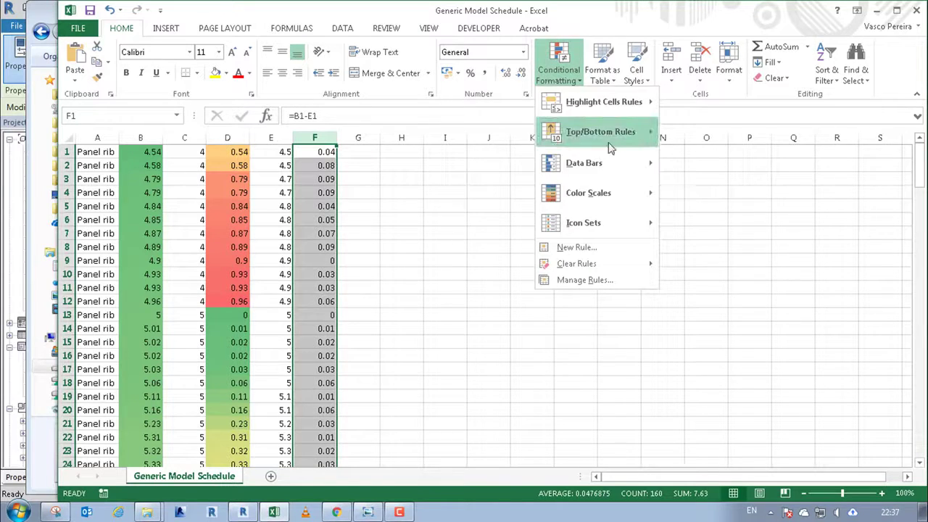
{"action": "mouse_move", "coordinate": [618, 197]}
{"action": "left_click", "coordinate": [689, 199]}
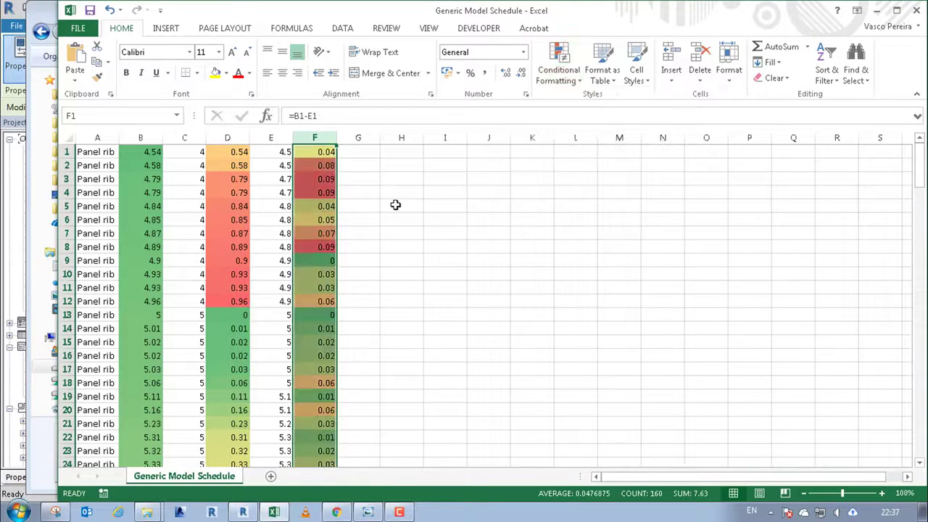
{"action": "left_click", "coordinate": [394, 204]}
{"action": "mouse_move", "coordinate": [918, 174]}
{"action": "left_mouse_down"}
{"action": "mouse_move", "coordinate": [911, 453]}
{"action": "mouse_move", "coordinate": [918, 163]}
{"action": "left_mouse_up"}
Compare the formulas in cells D1 and E1
{"action": "left_click", "coordinate": [330, 153]}
{"action": "key", "text": "ctrl+shift+Down"}
{"action": "key", "text": "Left"}
{"action": "key", "text": "Left"}
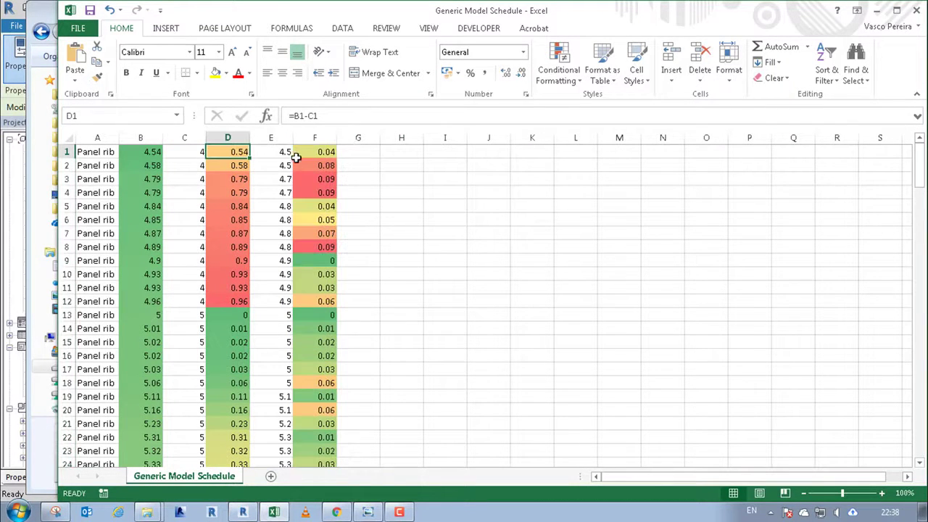
{"action": "left_click", "coordinate": [281, 151]}
{"action": "left_click", "coordinate": [227, 152]}
{"action": "left_click", "coordinate": [261, 152]}
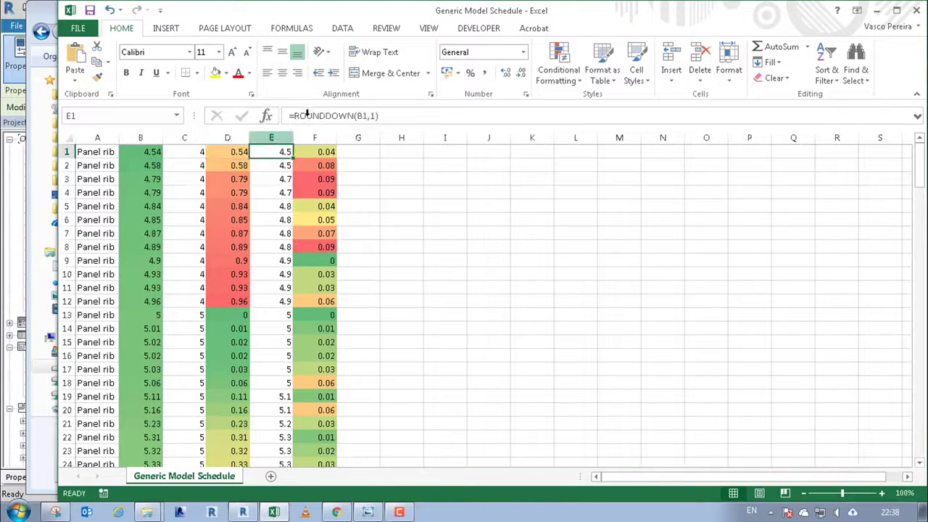
{"action": "left_click", "coordinate": [233, 153]}
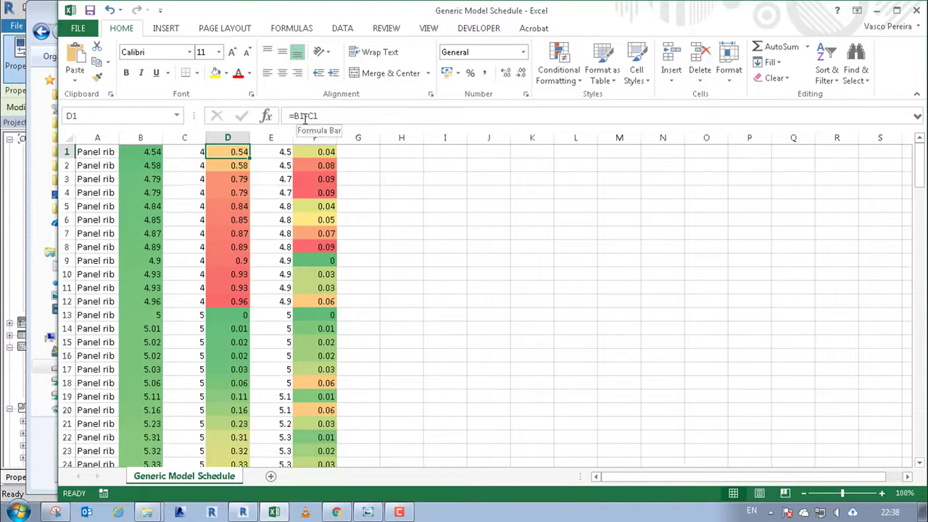
{"action": "left_click", "coordinate": [354, 163]}
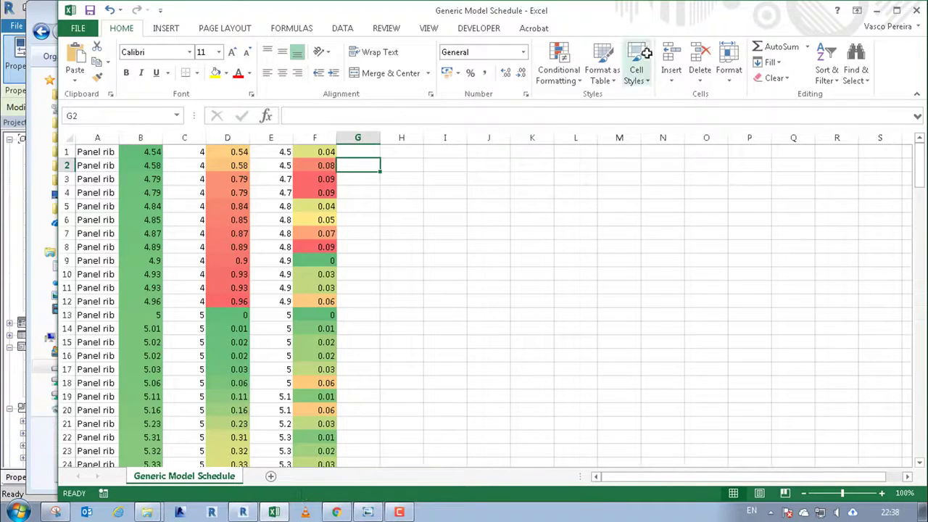
Return to Revit's 3D view and open a facade panel's family for editing
{"action": "left_click", "coordinate": [875, 11]}
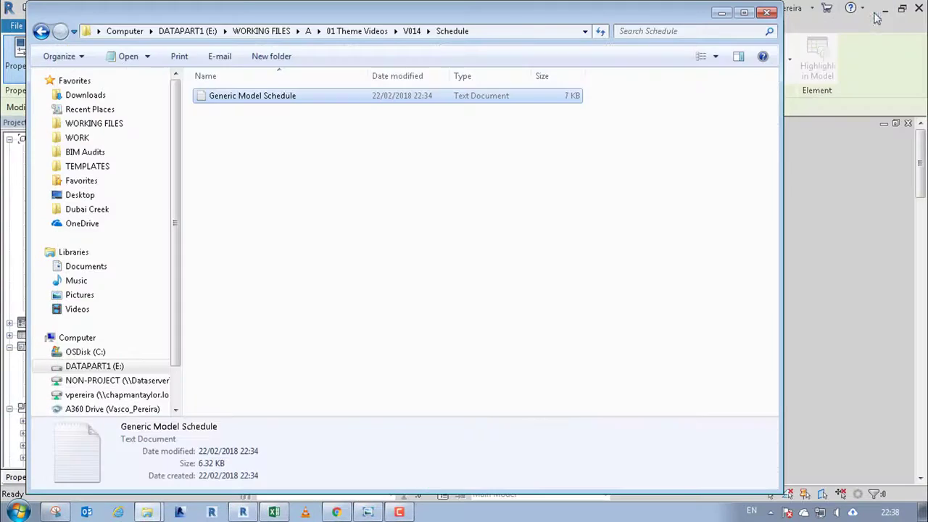
{"action": "left_click", "coordinate": [824, 158]}
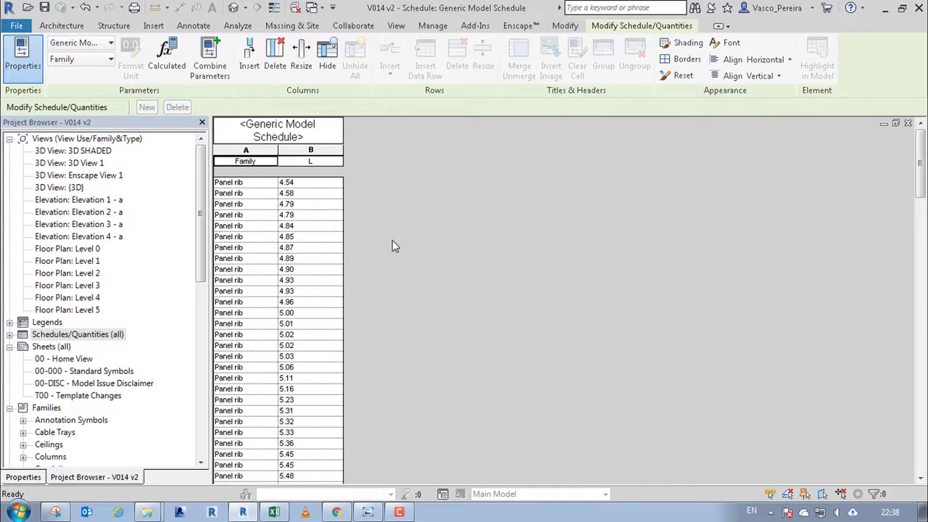
{"action": "key", "text": "ctrl+Tab"}
{"action": "left_click", "coordinate": [558, 290]}
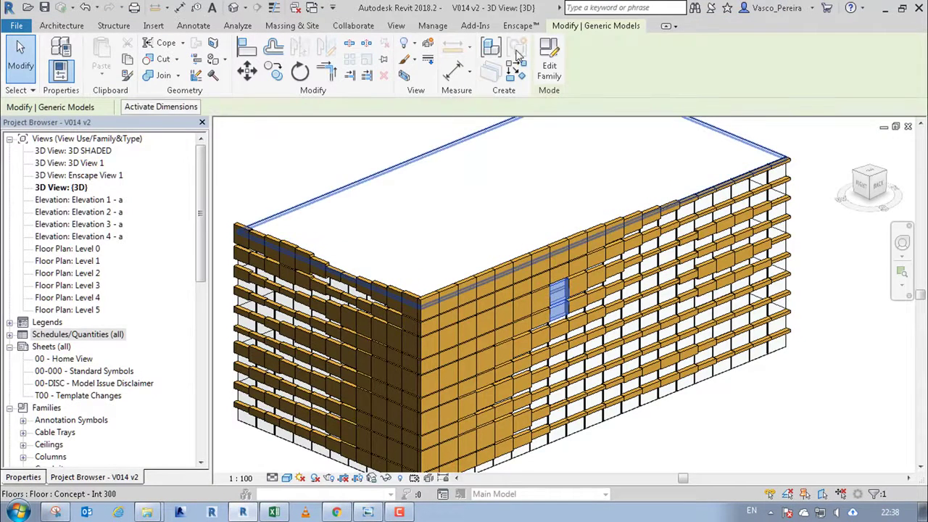
{"action": "left_click", "coordinate": [549, 56]}
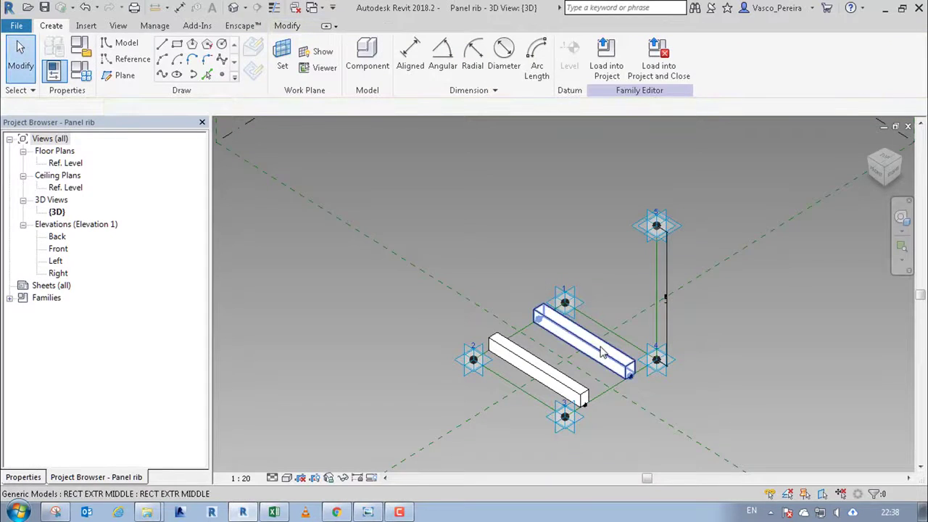
Temporarily hide the upper and lower rib extrusions
{"action": "scroll", "coordinate": [600, 351], "scroll_direction": "up", "scroll_amount": 4}
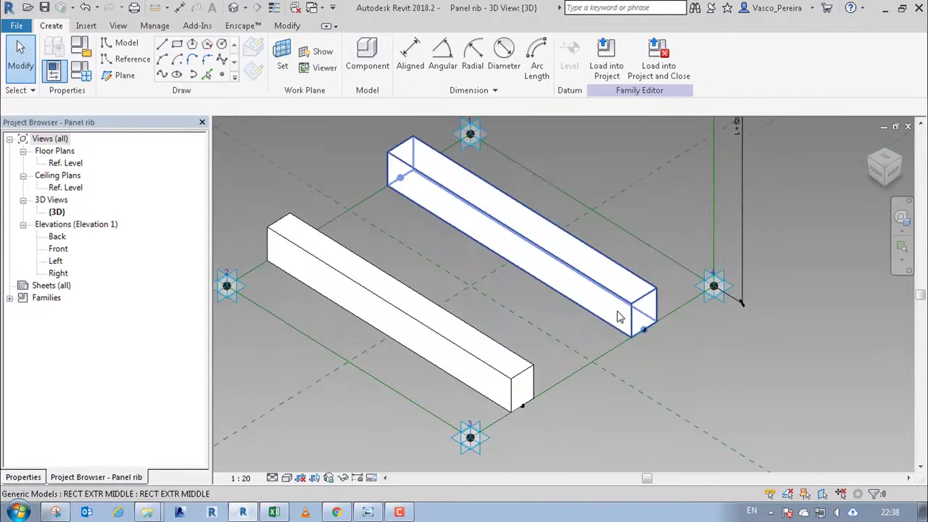
{"action": "left_click", "coordinate": [655, 302]}
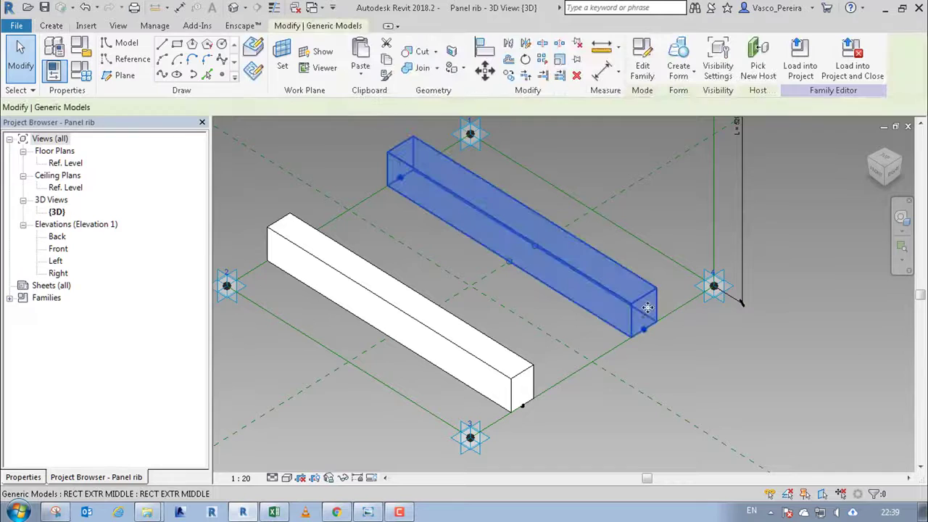
{"action": "key", "text": "h"}
{"action": "key", "text": "h"}
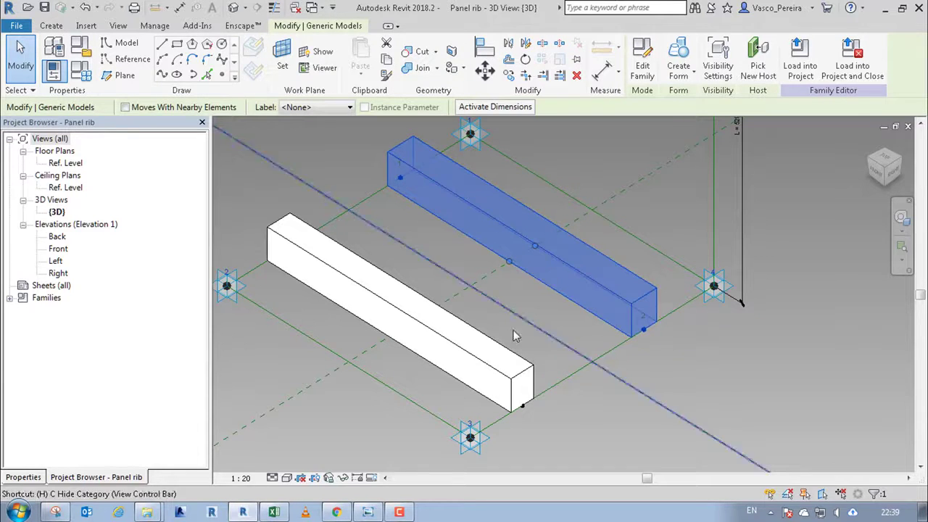
{"action": "left_click", "coordinate": [466, 335]}
{"action": "key", "text": "h"}
{"action": "key", "text": "h"}
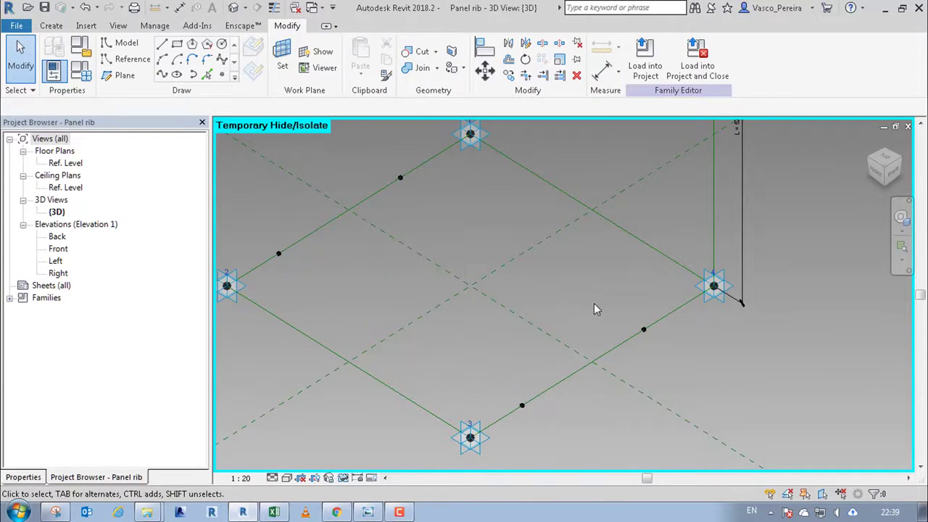
Select the reference point on the right edge and show its properties
{"action": "left_click_drag", "start_coordinate": [594, 303], "coordinate": [657, 334]}
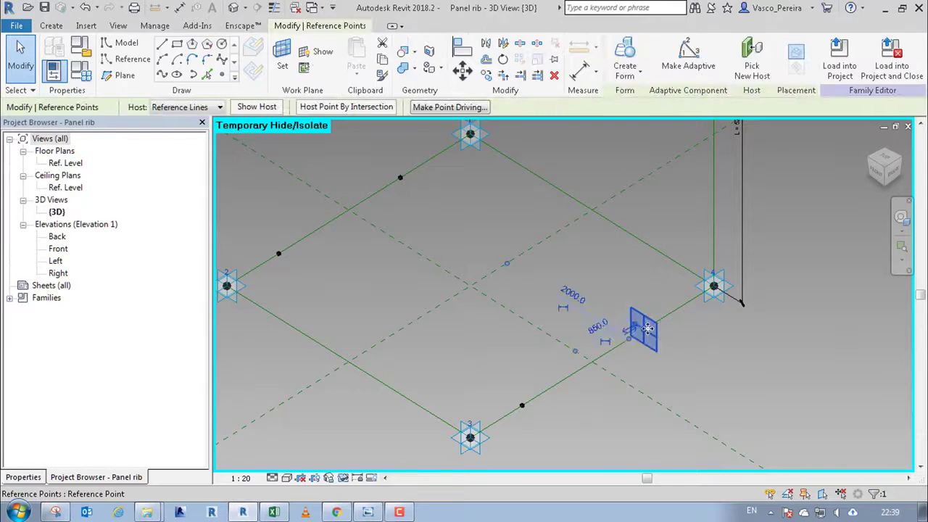
{"action": "key", "text": "Tab"}
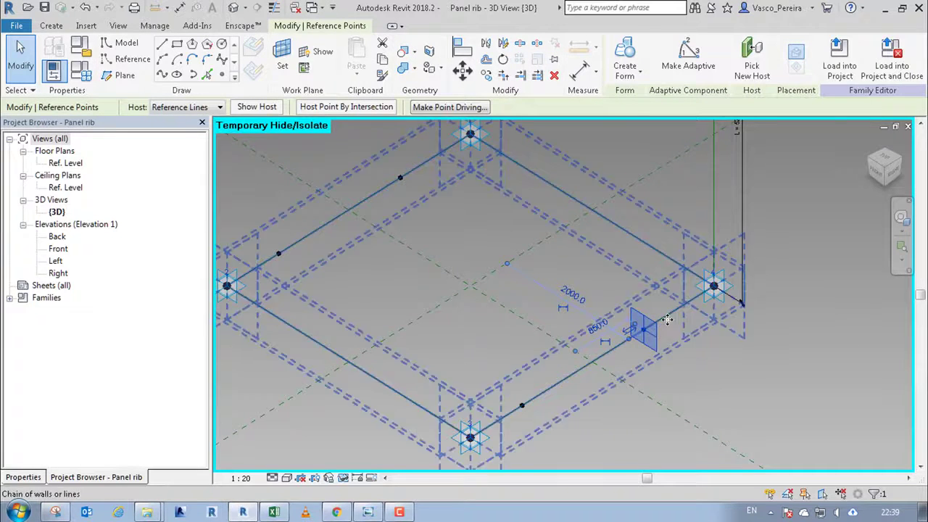
{"action": "left_click", "coordinate": [18, 478]}
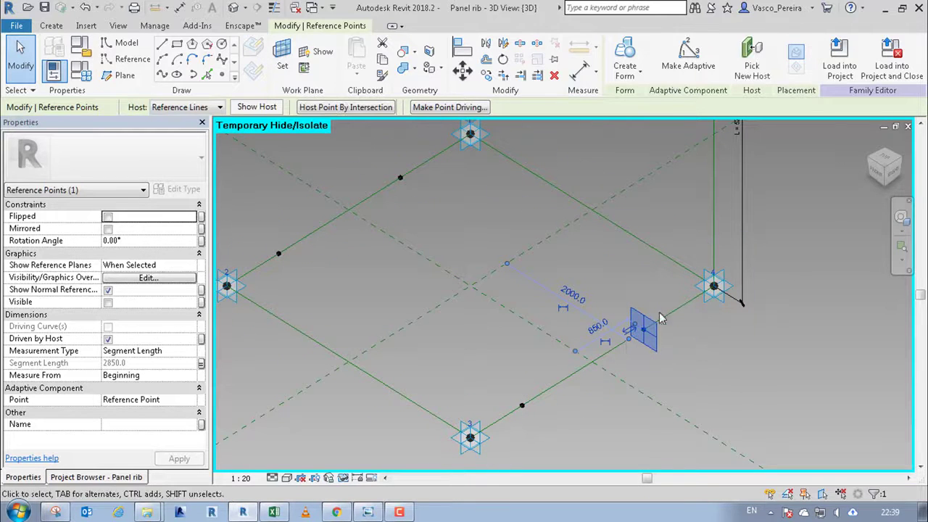
Set the four rib reference points to measure by Normalized Curve Parameter
{"action": "left_click", "coordinate": [400, 178], "text": "ctrl"}
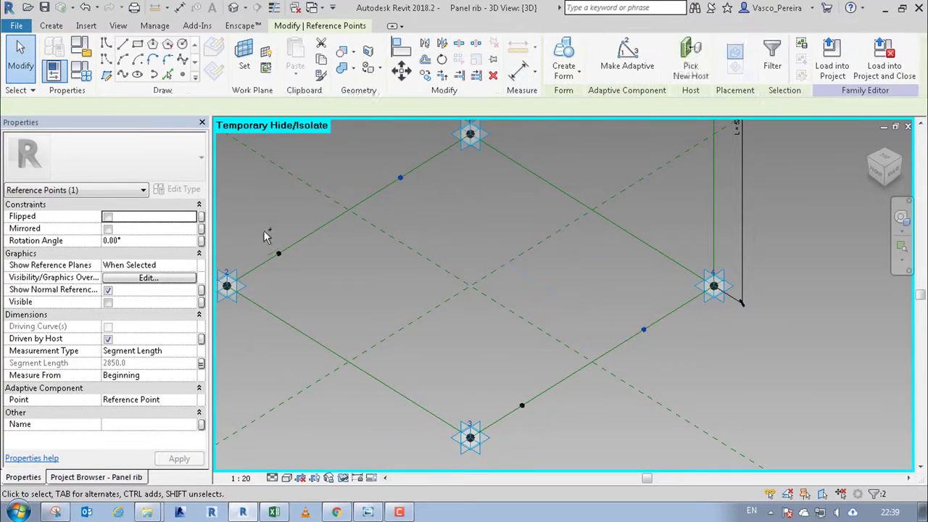
{"action": "left_click", "coordinate": [278, 252], "text": "ctrl"}
{"action": "left_click", "coordinate": [522, 406], "text": "ctrl"}
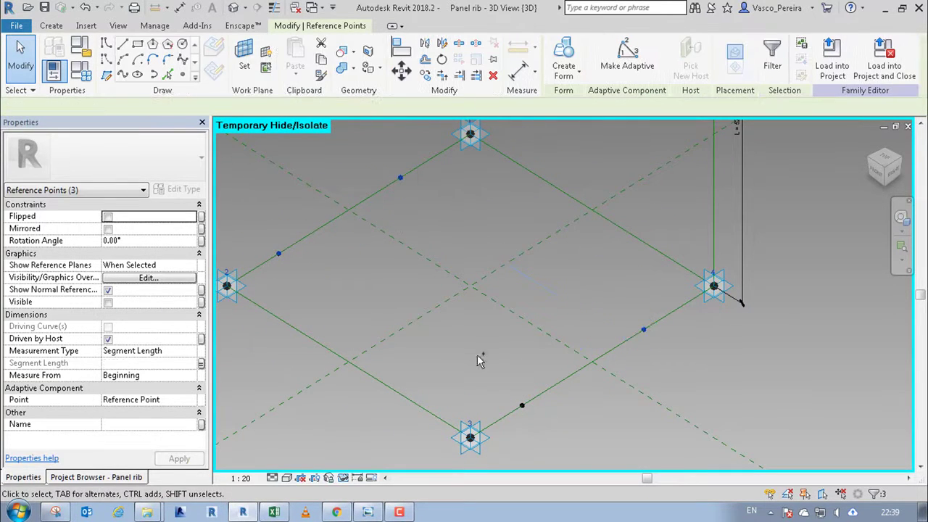
{"action": "left_click", "coordinate": [191, 352]}
{"action": "left_click", "coordinate": [154, 373]}
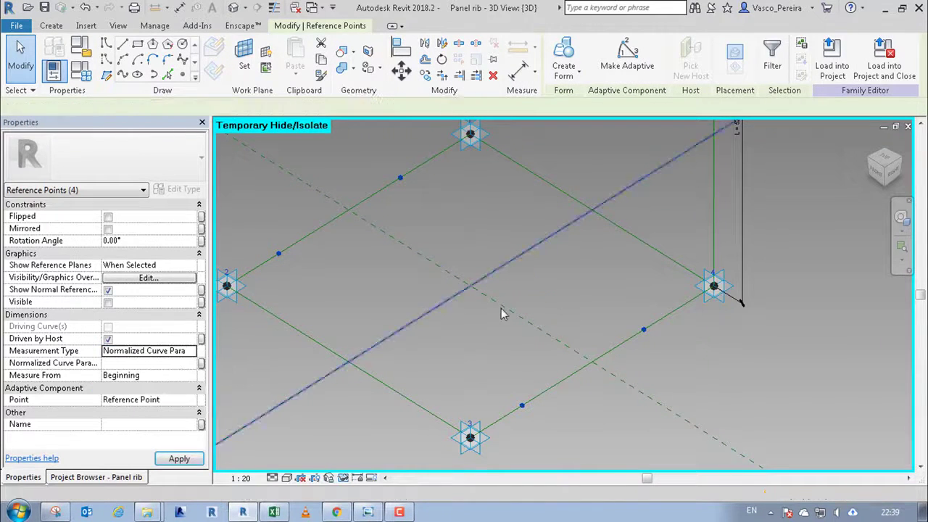
Drive the paired points' position with a new instance parameter NCP
{"action": "left_click", "coordinate": [555, 290]}
{"action": "left_click", "coordinate": [400, 177]}
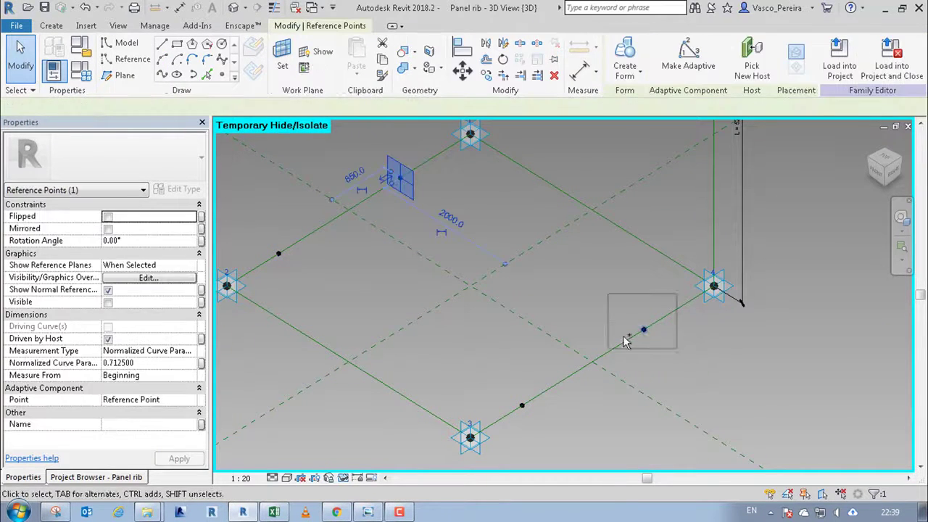
{"action": "left_click", "coordinate": [642, 330], "text": "ctrl"}
{"action": "left_click", "coordinate": [201, 362]}
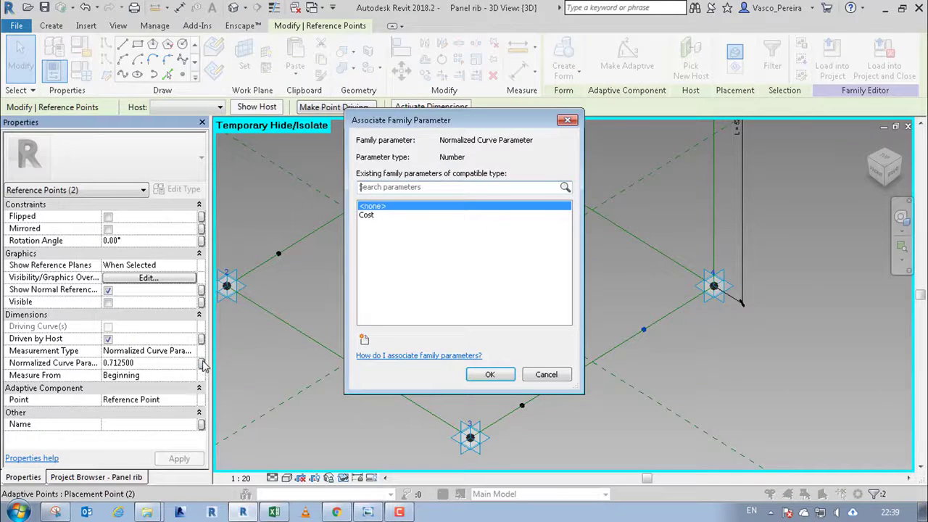
{"action": "left_click", "coordinate": [367, 340]}
{"action": "type", "text": "NCP"}
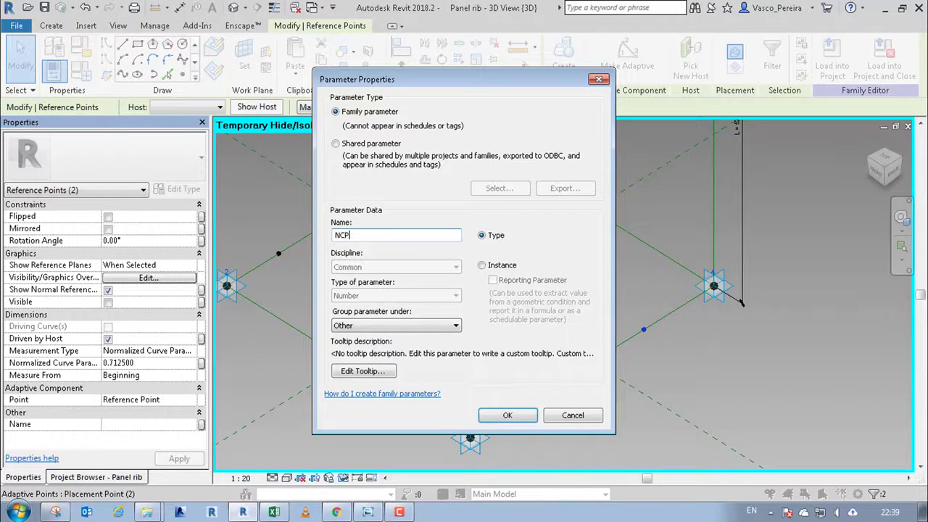
{"action": "left_click", "coordinate": [484, 266]}
{"action": "left_click", "coordinate": [484, 410]}
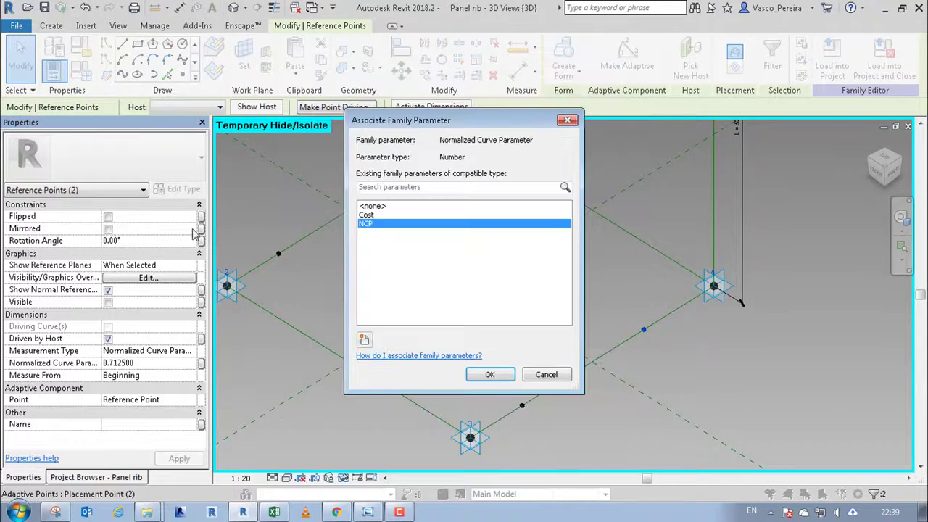
{"action": "left_click", "coordinate": [492, 374]}
Drive the opposite-edge point with a new instance parameter NCPinv
{"action": "left_click", "coordinate": [279, 254]}
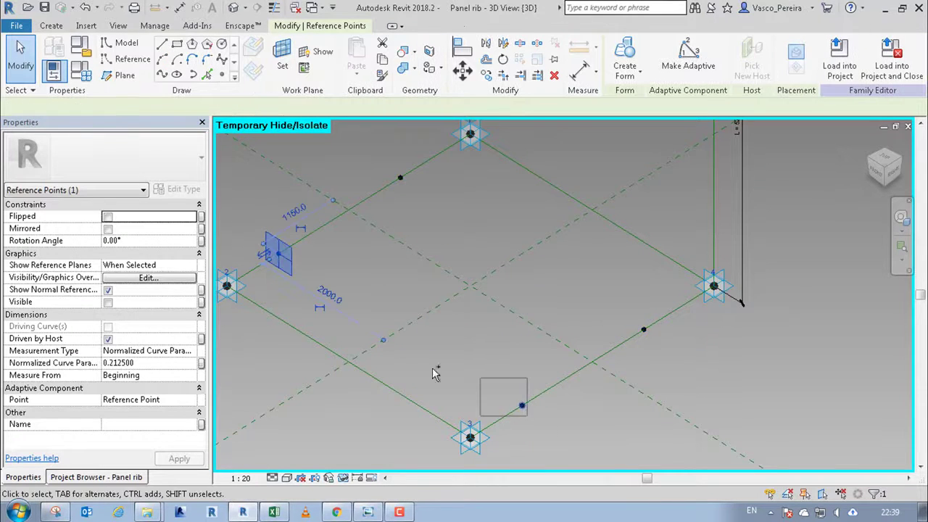
{"action": "left_click", "coordinate": [201, 362]}
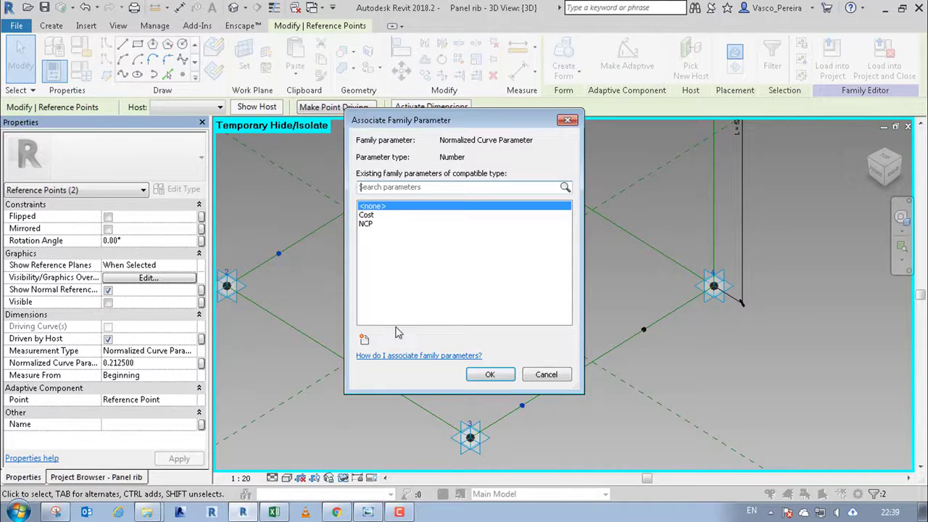
{"action": "left_click", "coordinate": [363, 339]}
{"action": "type", "text": "NCP"}
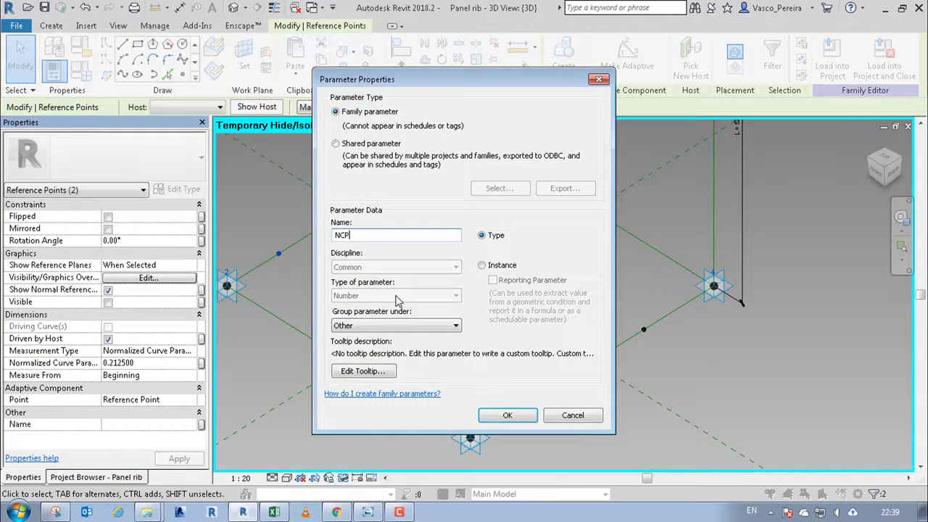
{"action": "type", "text": "inv"}
{"action": "left_click", "coordinate": [482, 265]}
{"action": "left_click", "coordinate": [507, 415]}
{"action": "left_click", "coordinate": [489, 374]}
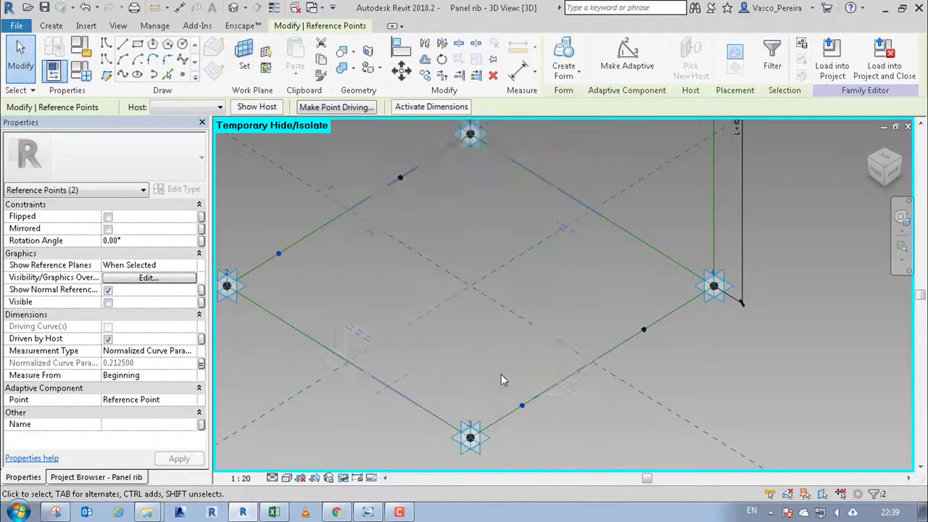
{"action": "key", "text": "Escape"}
In Family Types, give NCP the formula (L/1) - rounddown(L/1), fixing the inconsistent units error
{"action": "left_click", "coordinate": [90, 78]}
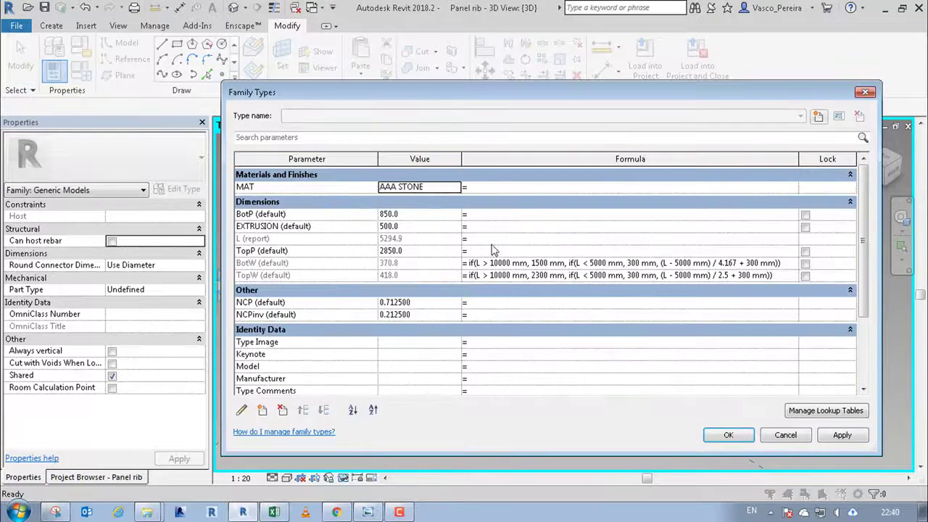
{"action": "left_click", "coordinate": [492, 301]}
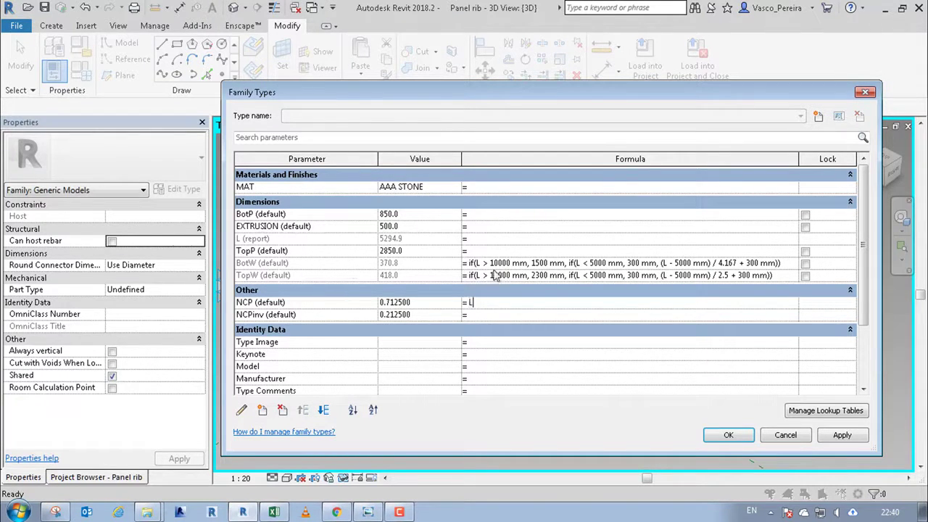
{"action": "type", "text": "L "}
{"action": "type", "text": "- rounddown(L)"}
{"action": "key", "text": "Return"}
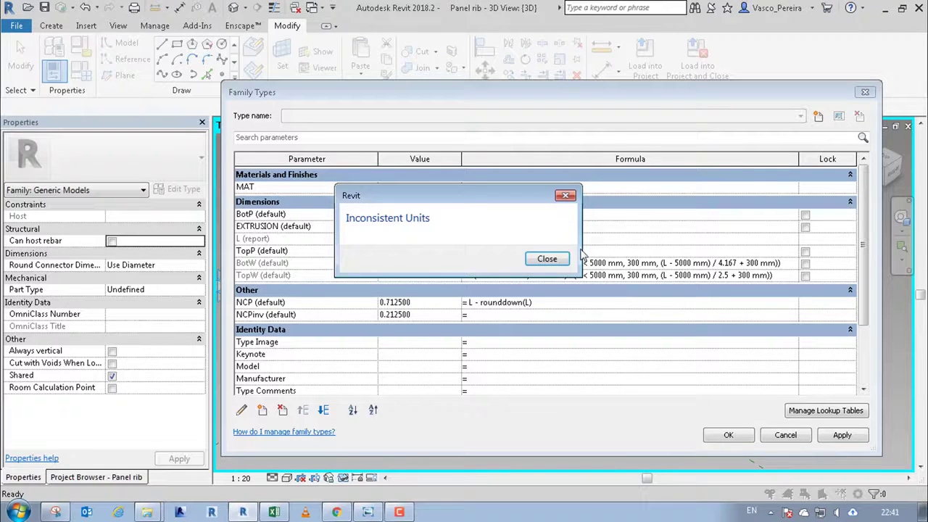
{"action": "left_click", "coordinate": [547, 258]}
{"action": "left_click", "coordinate": [469, 303]}
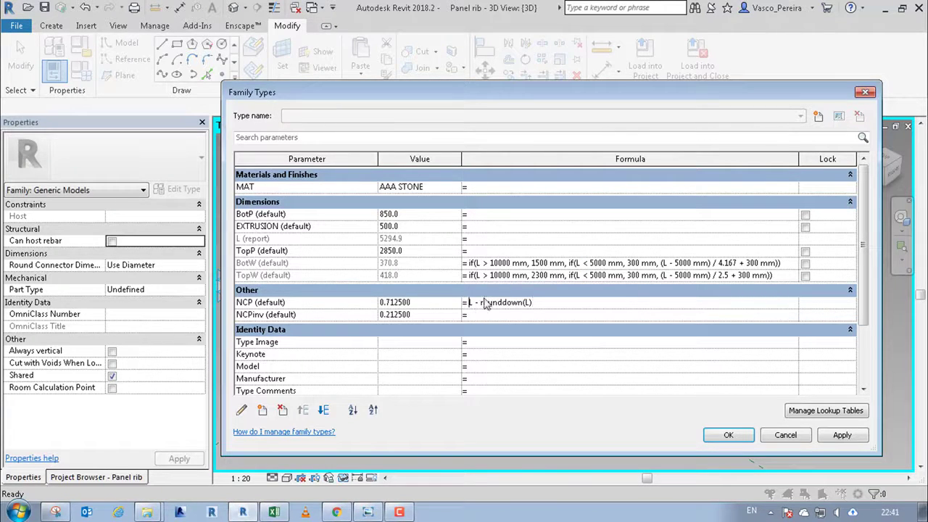
{"action": "type", "text": "(L"}
{"action": "type", "text": "1)"}
{"action": "key", "text": "BackSpace"}
{"action": "key", "text": "BackSpace"}
{"action": "type", "text": "/1)"}
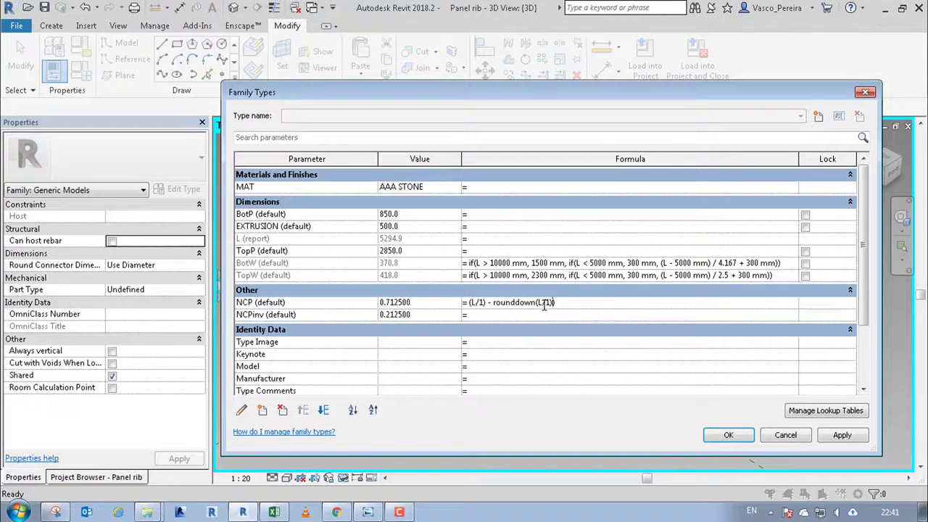
{"action": "key", "text": "Return"}
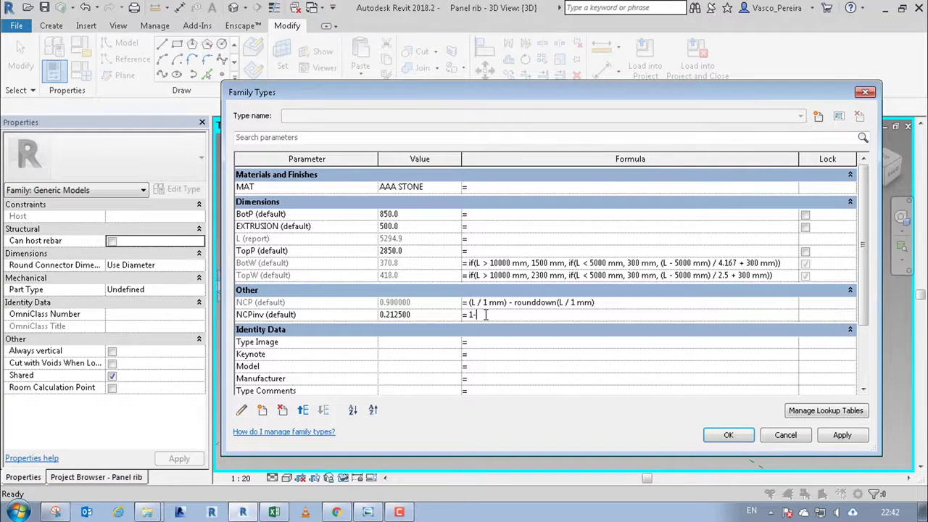
Set the NCPinv formula to 1 - NCP
{"action": "type", "text": "NCP"}
{"action": "key", "text": "Return"}
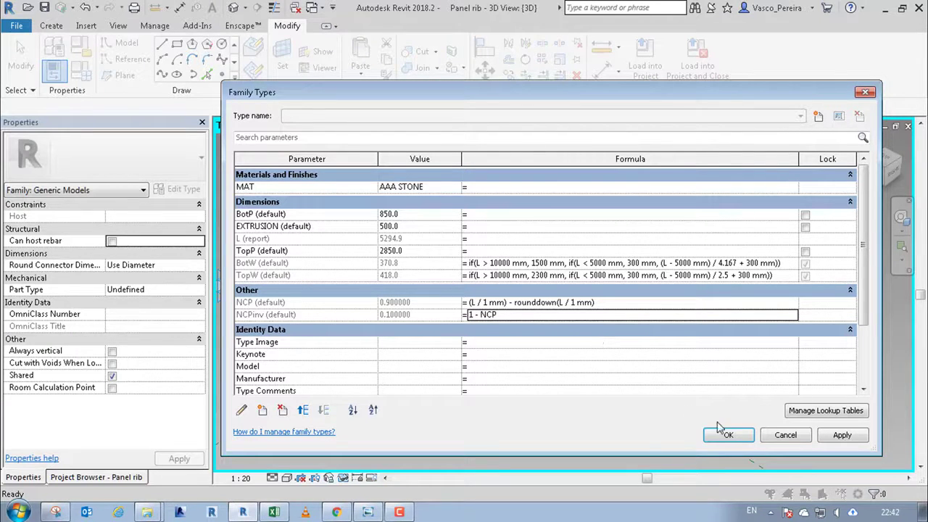
{"action": "left_click", "coordinate": [634, 301]}
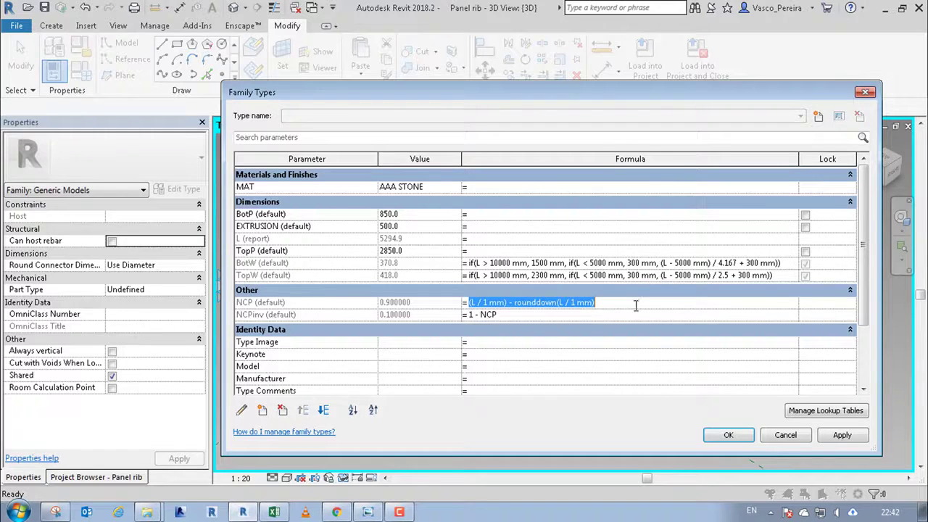
{"action": "left_click", "coordinate": [551, 303]}
{"action": "left_click", "coordinate": [275, 512]}
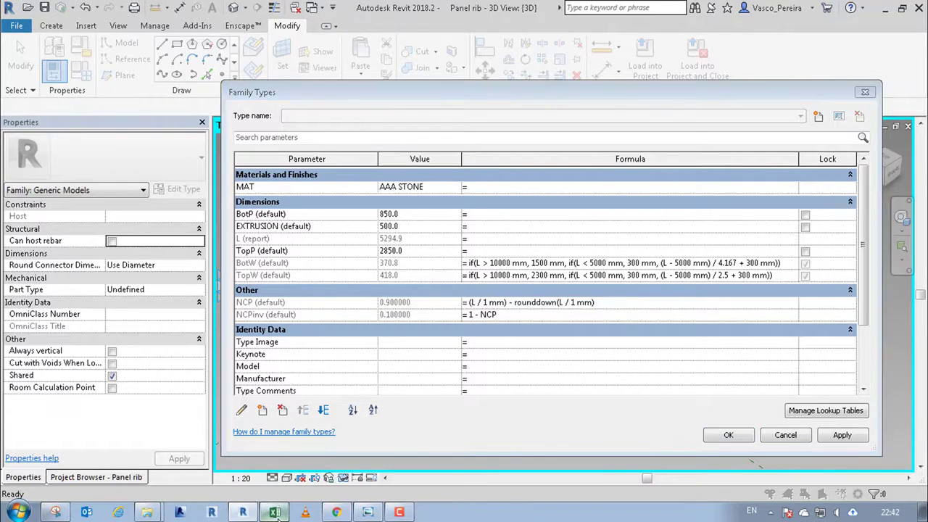
{"action": "left_click", "coordinate": [235, 150]}
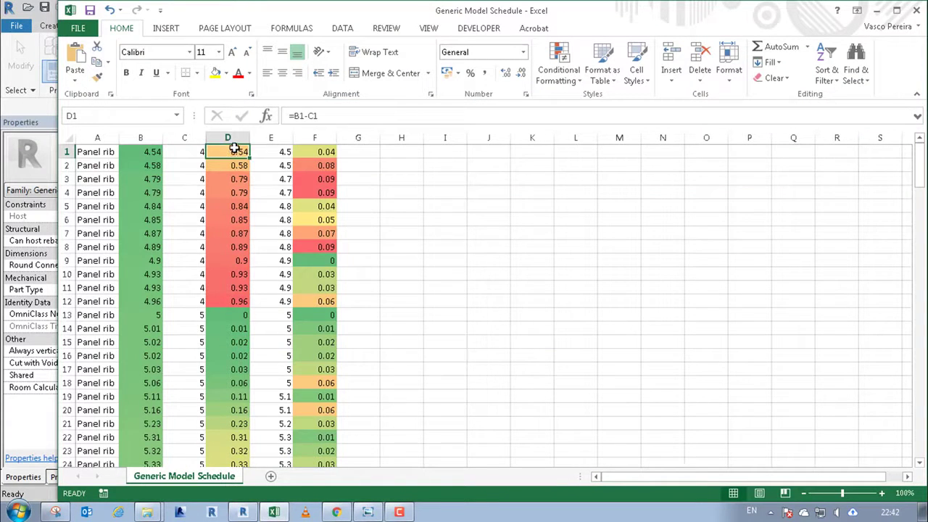
{"action": "left_click", "coordinate": [324, 152]}
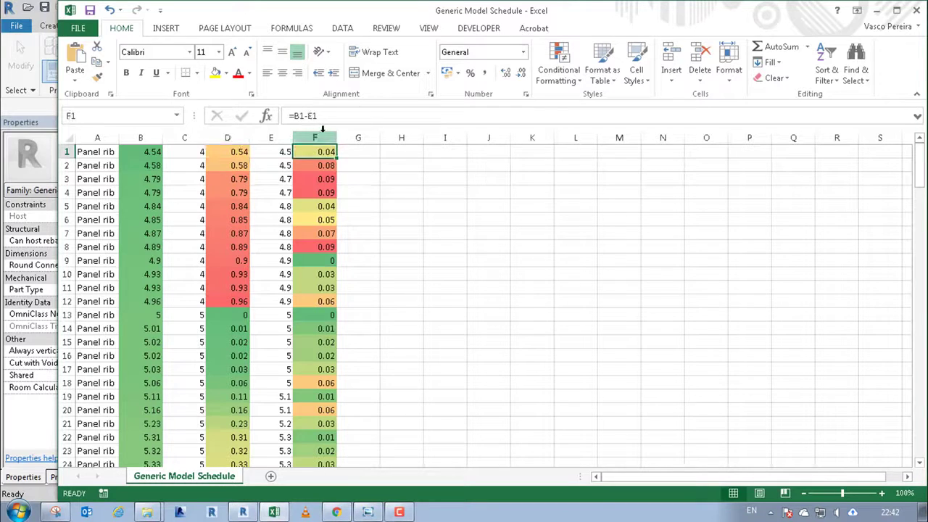
{"action": "left_click", "coordinate": [287, 151]}
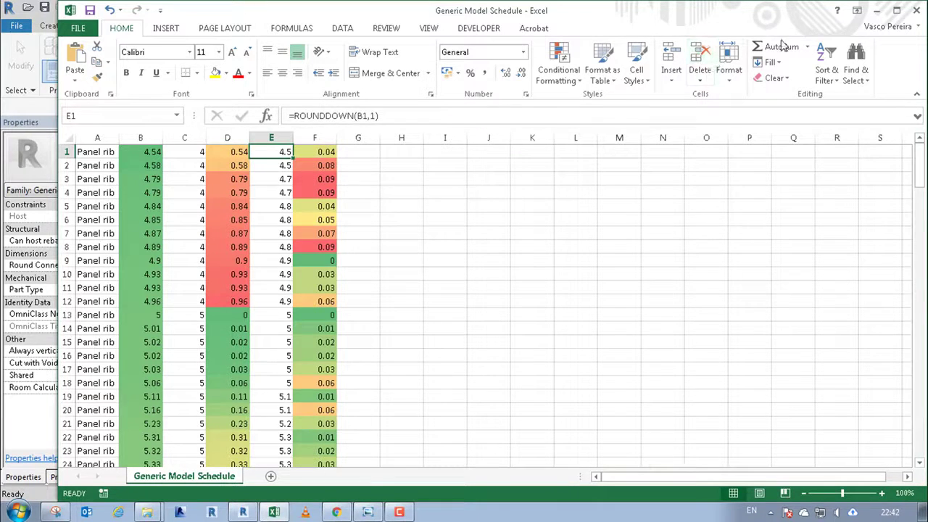
{"action": "left_click", "coordinate": [876, 11]}
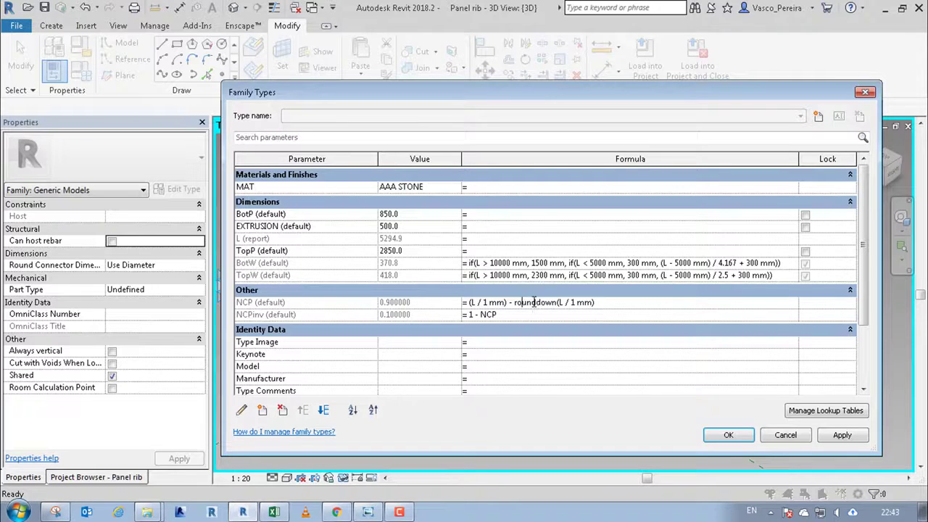
Change the NCP formula to ((L / 1 mm) * 10) - rounddown((L / 1 mm) * 10)
{"action": "left_click", "coordinate": [605, 302]}
{"action": "left_click", "coordinate": [507, 302]}
{"action": "type", "text": "*10"}
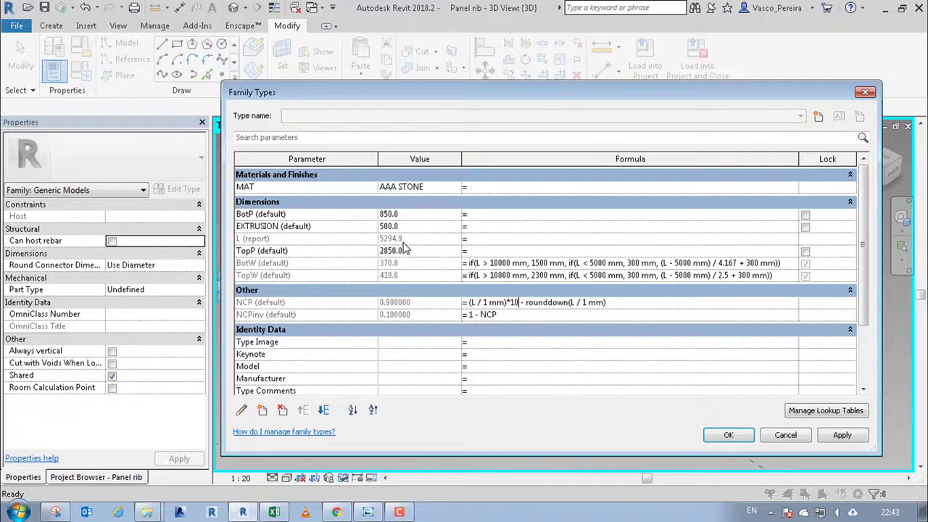
{"action": "key", "text": "BackSpace"}
{"action": "key", "text": "BackSpace"}
{"action": "key", "text": "BackSpace"}
{"action": "type", "text": "("}
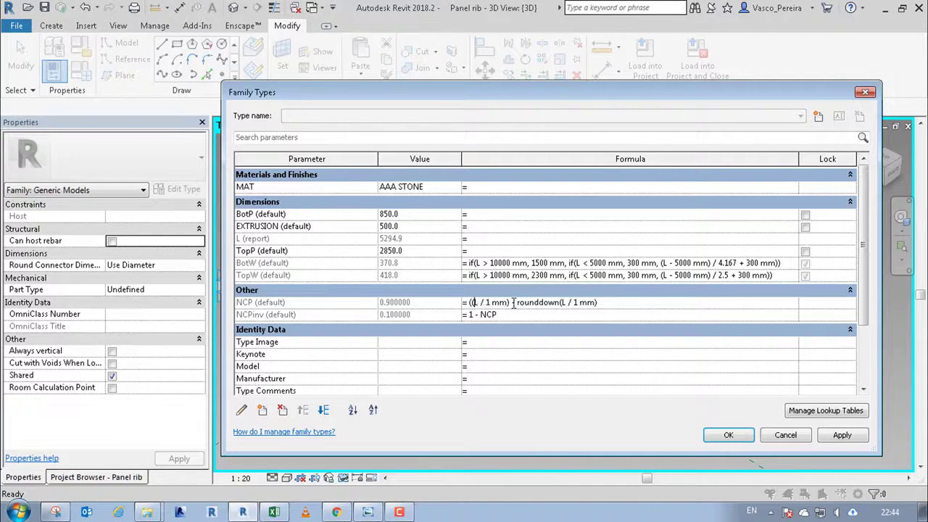
{"action": "type", "text": ")"}
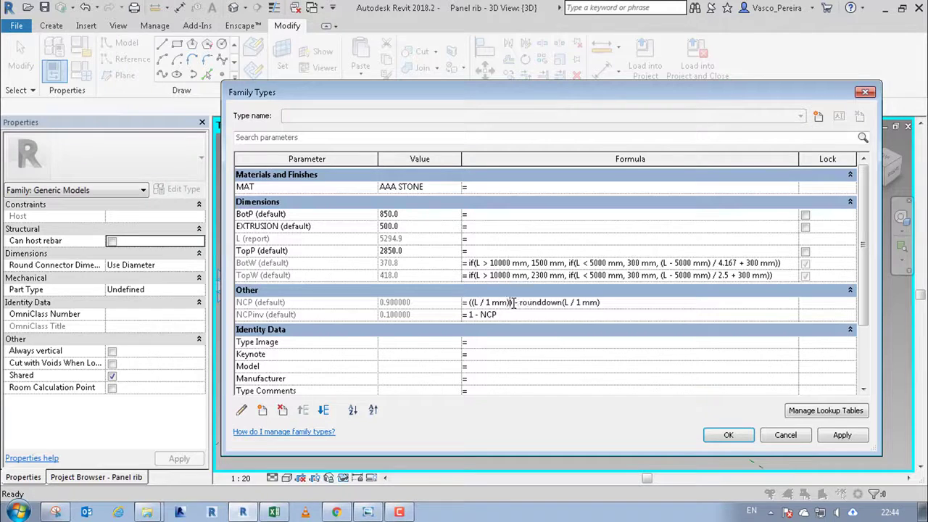
{"action": "type", "text": "*10)"}
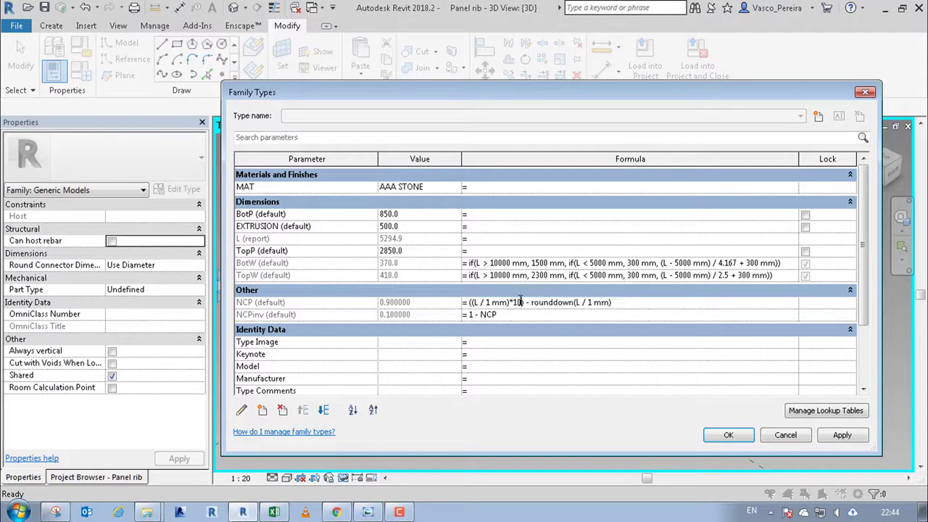
{"action": "left_click", "coordinate": [574, 302]}
{"action": "type", "text": "("}
{"action": "type", "text": ")"}
{"action": "left_click", "coordinate": [598, 317]}
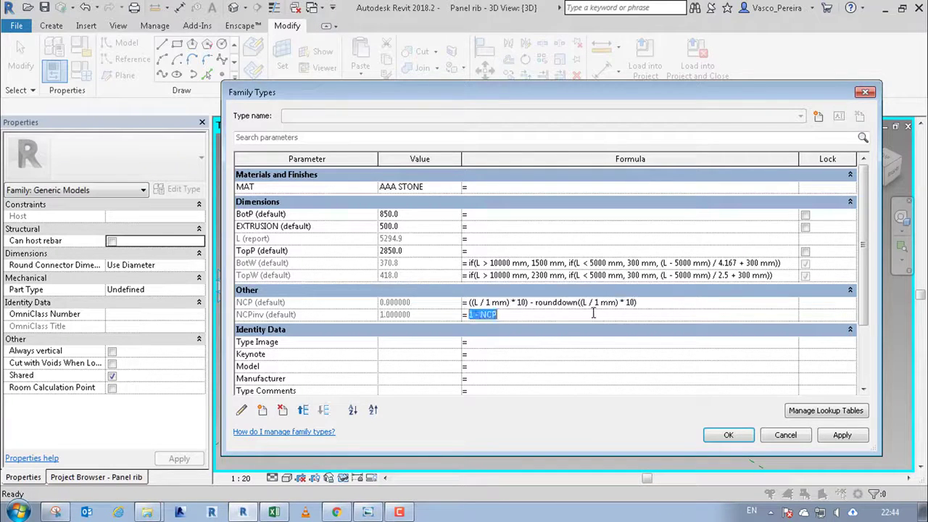
{"action": "left_click", "coordinate": [629, 303]}
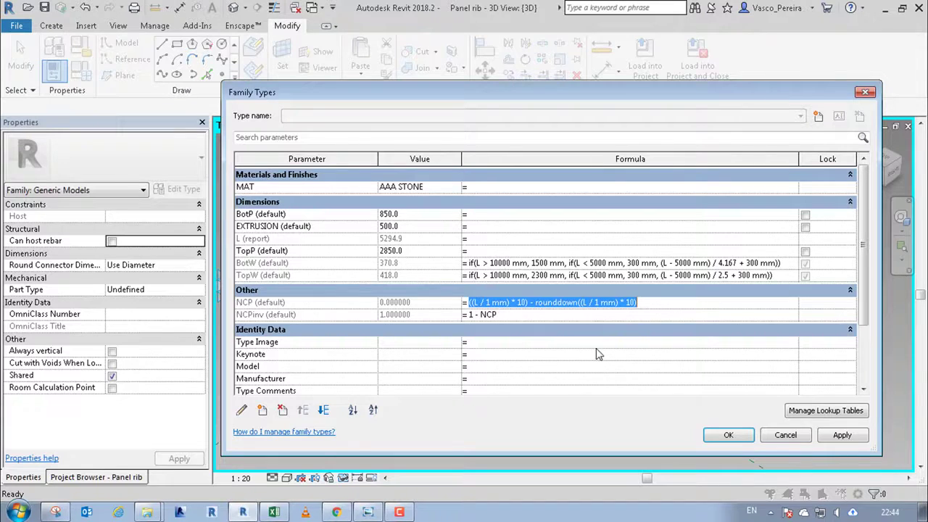
Set the project length rounding to 2 decimal places via Project Units (UN)
{"action": "left_click", "coordinate": [723, 434]}
{"action": "key", "text": "u"}
{"action": "key", "text": "n"}
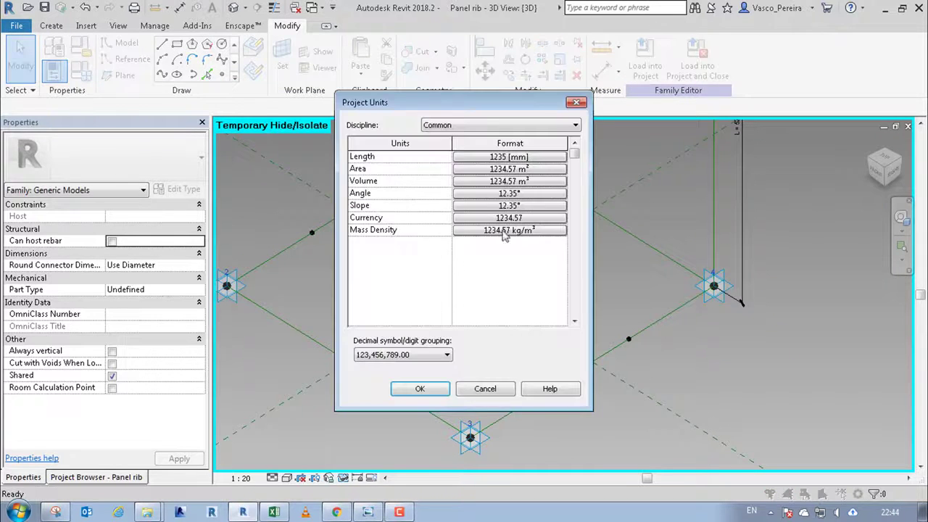
{"action": "left_click", "coordinate": [498, 157]}
{"action": "left_click", "coordinate": [431, 215]}
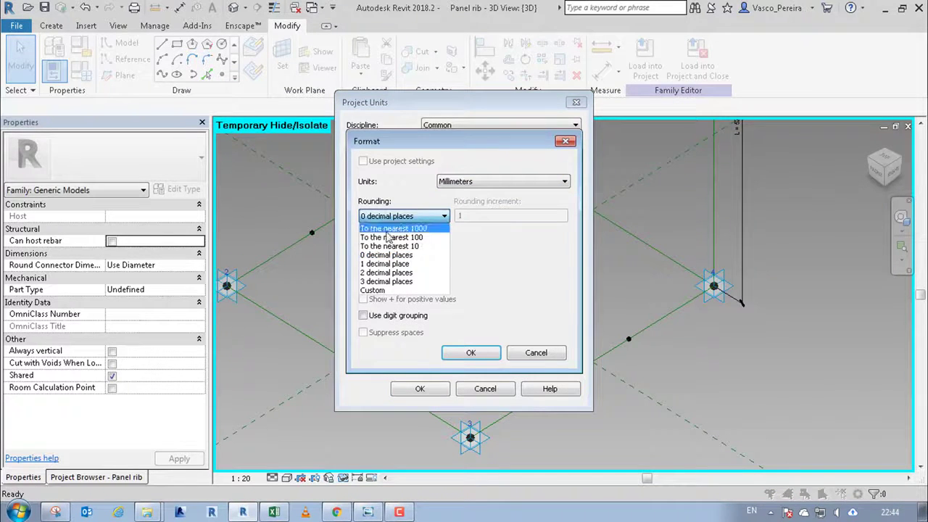
{"action": "left_click", "coordinate": [392, 272]}
{"action": "left_click", "coordinate": [471, 352]}
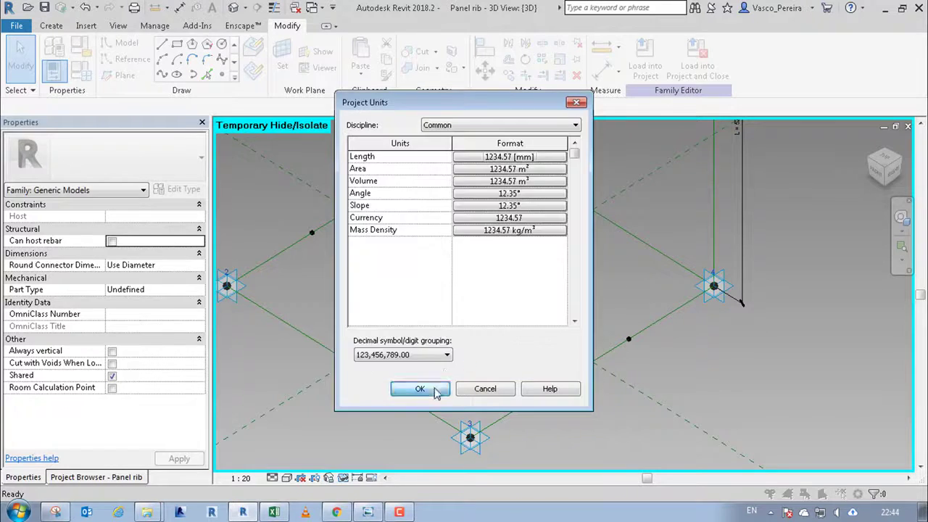
{"action": "left_click", "coordinate": [431, 389]}
Restore the NCP formula to (L / 1 mm) - rounddown(L / 1 mm) and close Family Types
{"action": "left_click", "coordinate": [81, 70]}
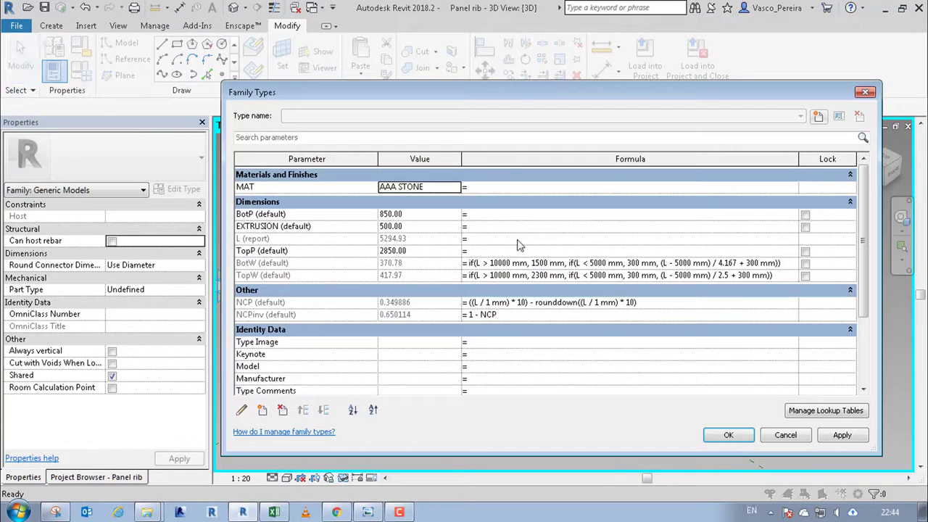
{"action": "left_click", "coordinate": [508, 314]}
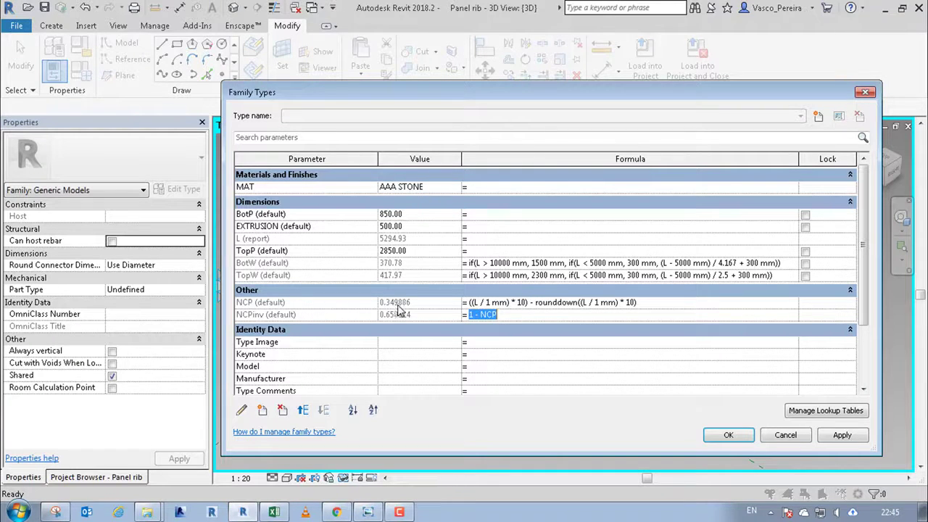
{"action": "left_click", "coordinate": [517, 302]}
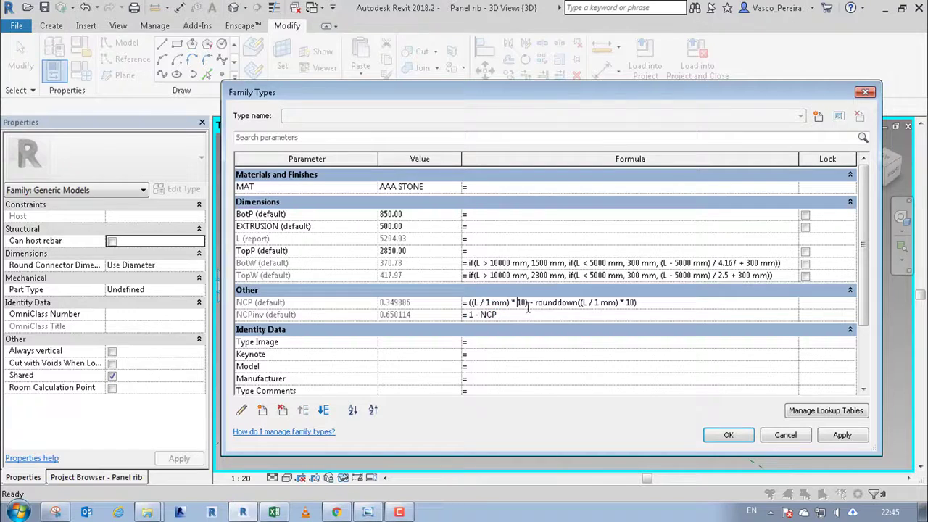
{"action": "key", "text": "BackSpace"}
{"action": "key", "text": "BackSpace"}
{"action": "key", "text": "BackSpace"}
{"action": "key", "text": "BackSpace"}
{"action": "key", "text": "BackSpace"}
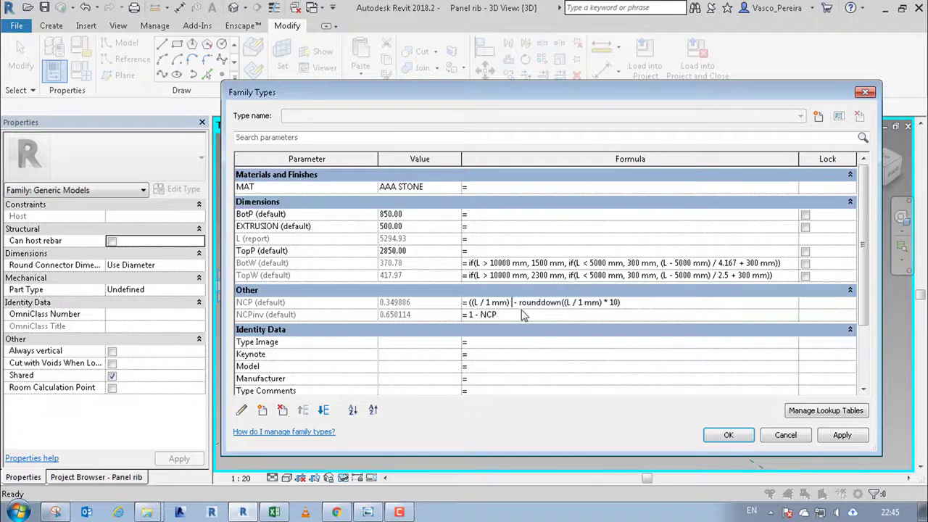
{"action": "key", "text": "Left"}
{"action": "key", "text": "Left"}
{"action": "key", "text": "Left"}
{"action": "key", "text": "Left"}
{"action": "key", "text": "Left"}
{"action": "key", "text": "Left"}
{"action": "key", "text": "Left"}
{"action": "key", "text": "Left"}
{"action": "key", "text": "Left"}
{"action": "key", "text": "BackSpace"}
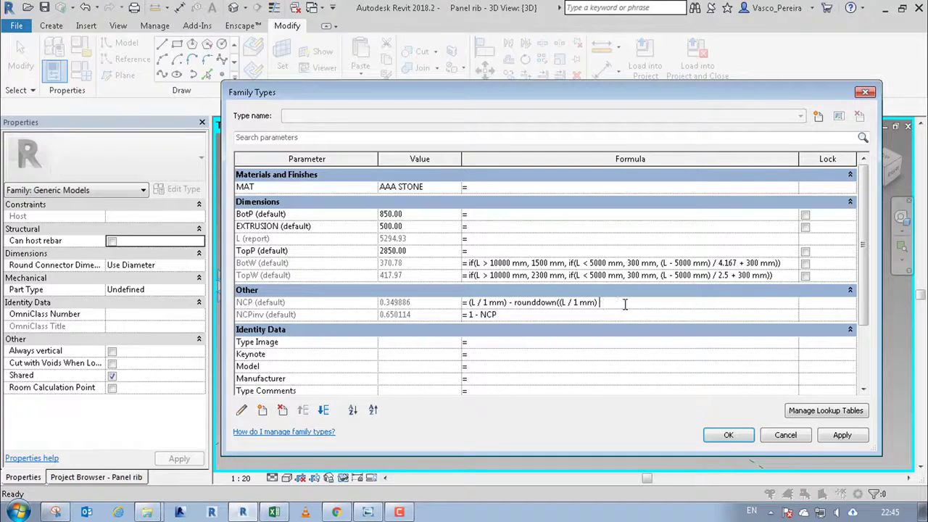
{"action": "left_click", "coordinate": [613, 321]}
{"action": "left_click", "coordinate": [547, 259]}
{"action": "key", "text": "BackSpace"}
{"action": "key", "text": "Return"}
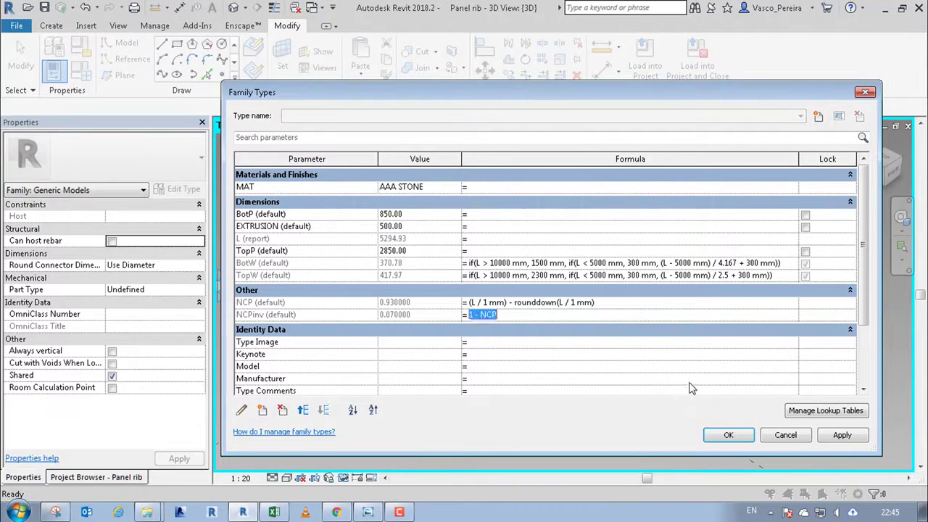
{"action": "left_click", "coordinate": [726, 434]}
Load the Panel rib family into the project, overwriting the existing version, and view 3D SHADED
{"action": "left_click", "coordinate": [647, 63]}
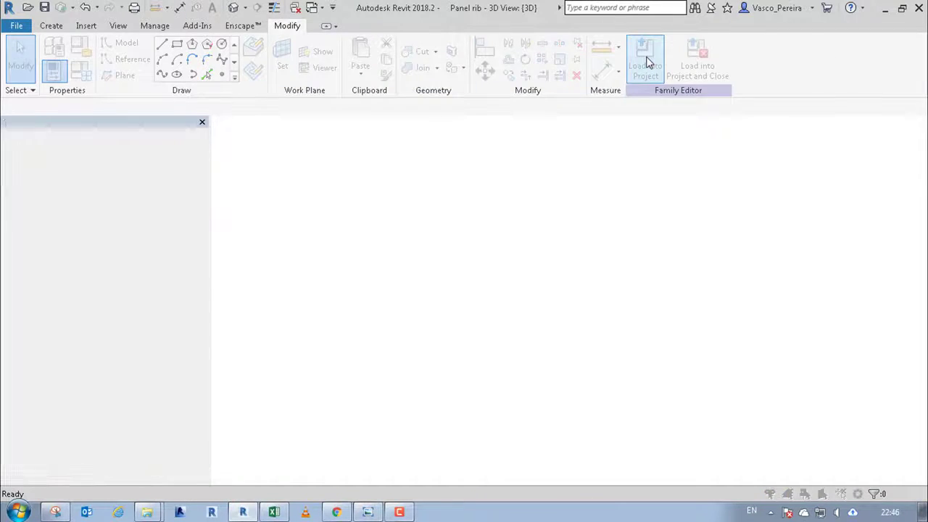
{"action": "left_click", "coordinate": [517, 217]}
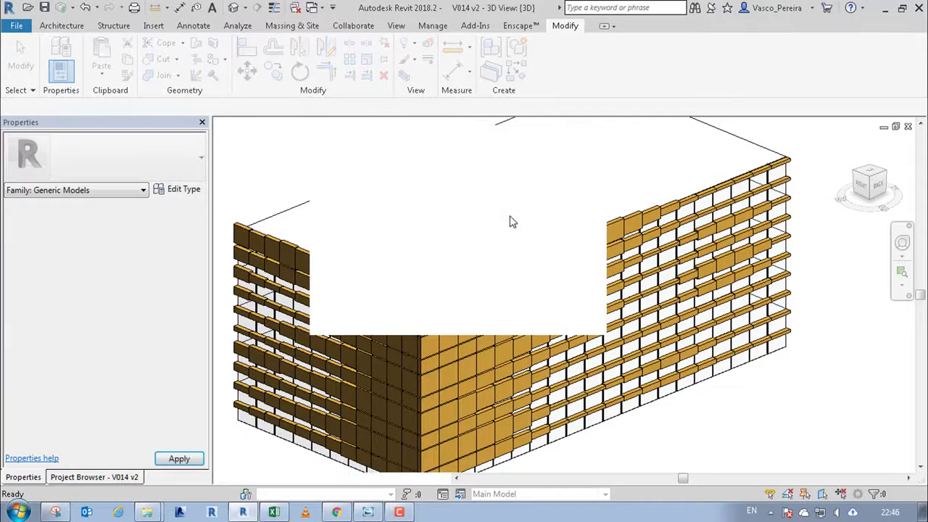
{"action": "left_click", "coordinate": [130, 477]}
{"action": "double_click", "coordinate": [93, 150]}
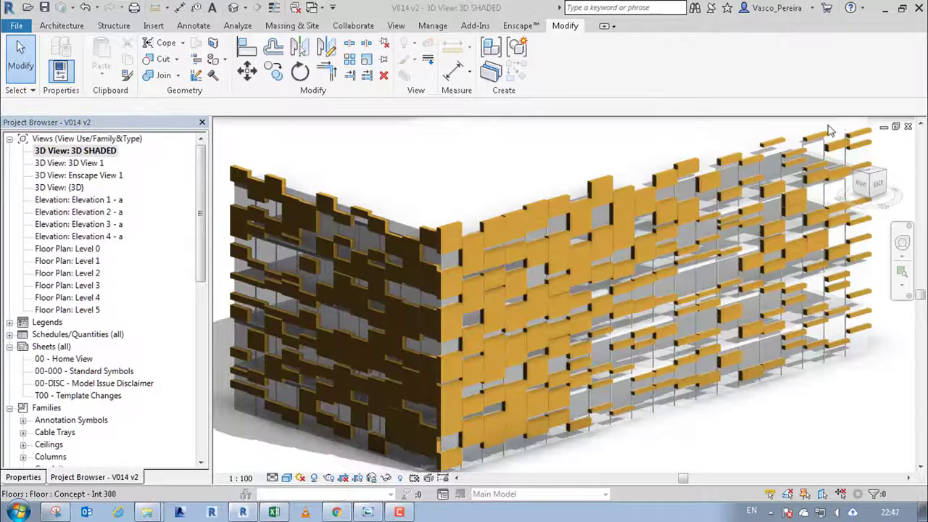